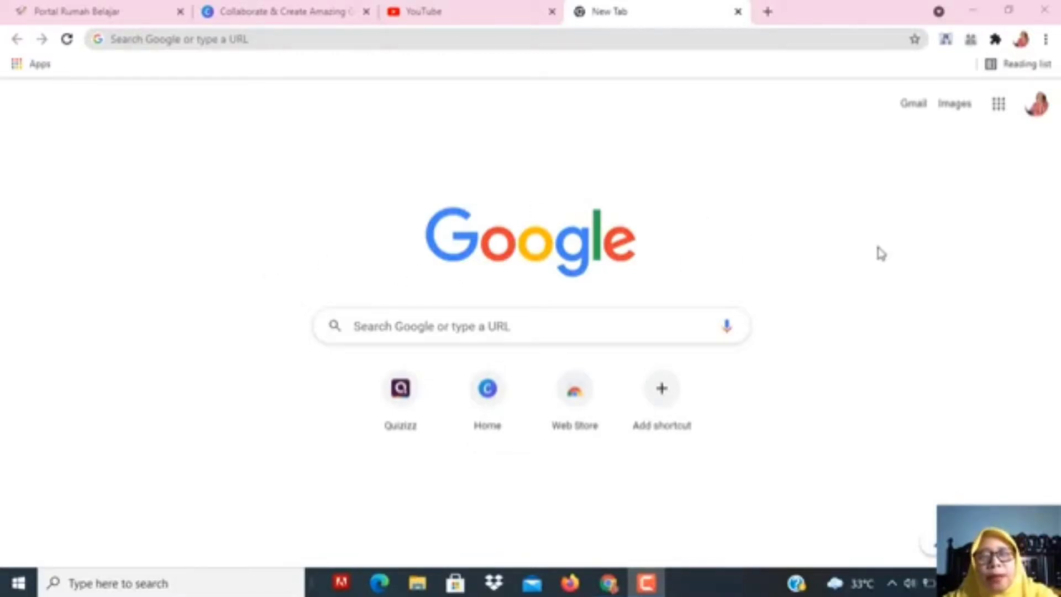
Open Google Classroom from the Google apps list and look over the class cards.
click(998, 104)
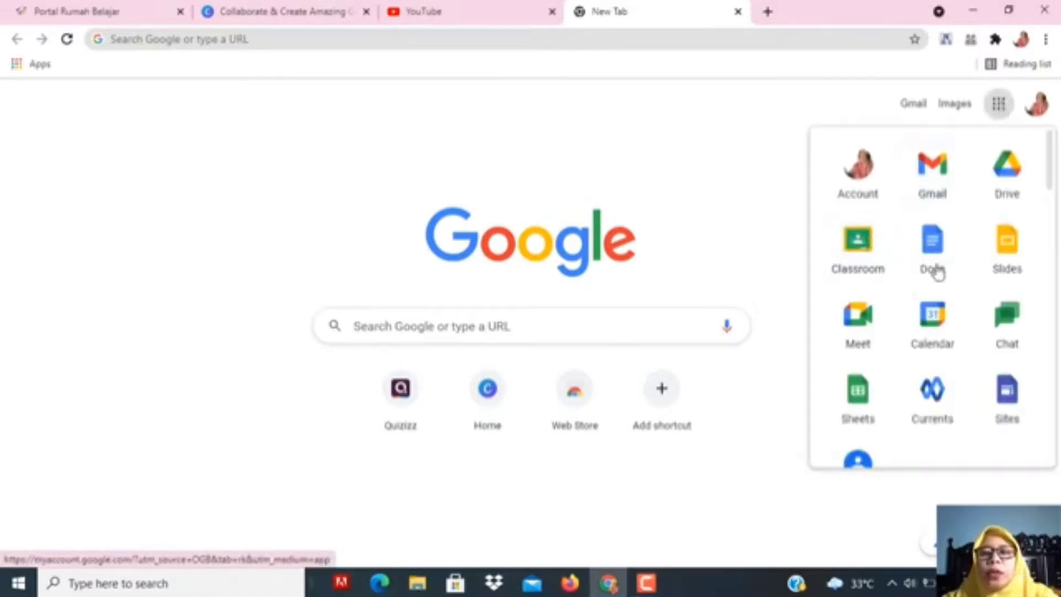
click(860, 263)
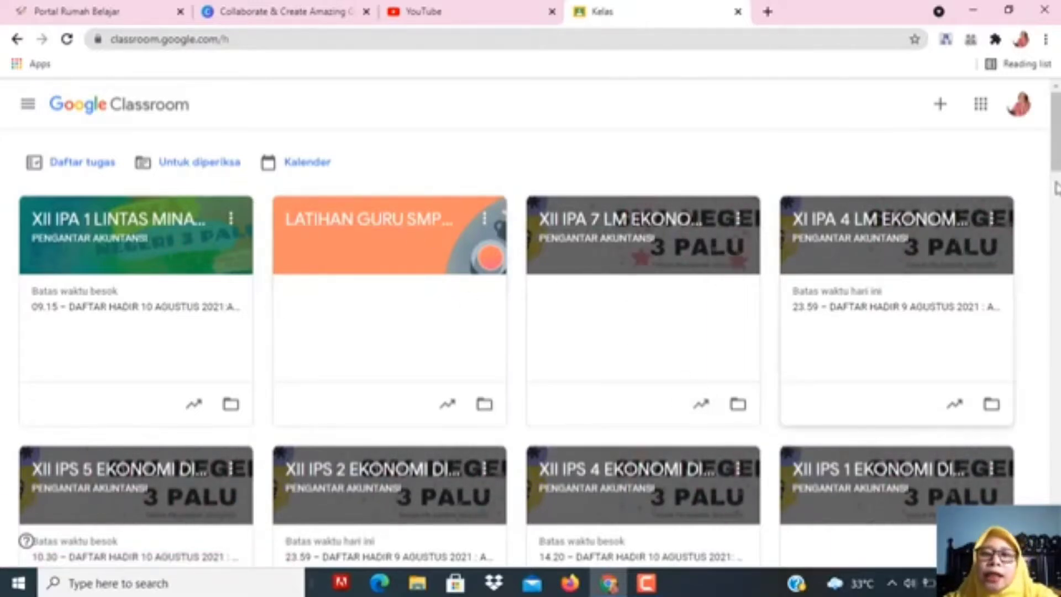
mouse_move(1057, 157)
mouse_down()
mouse_move(1057, 168)
mouse_move(1056, 157)
mouse_up()
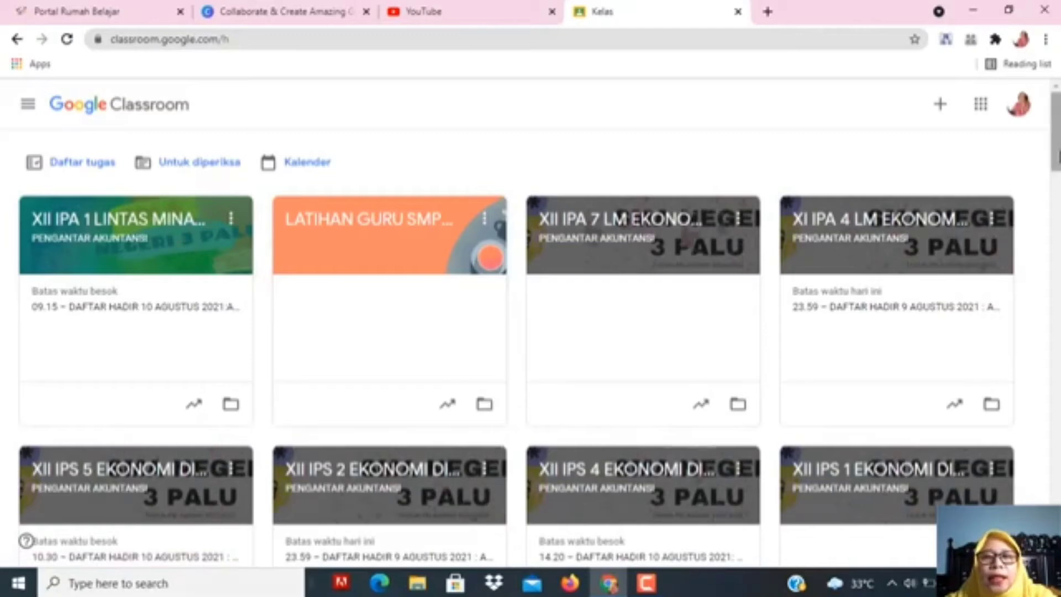
mouse_move(1058, 160)
mouse_down()
mouse_move(1058, 176)
mouse_move(1059, 163)
mouse_up()
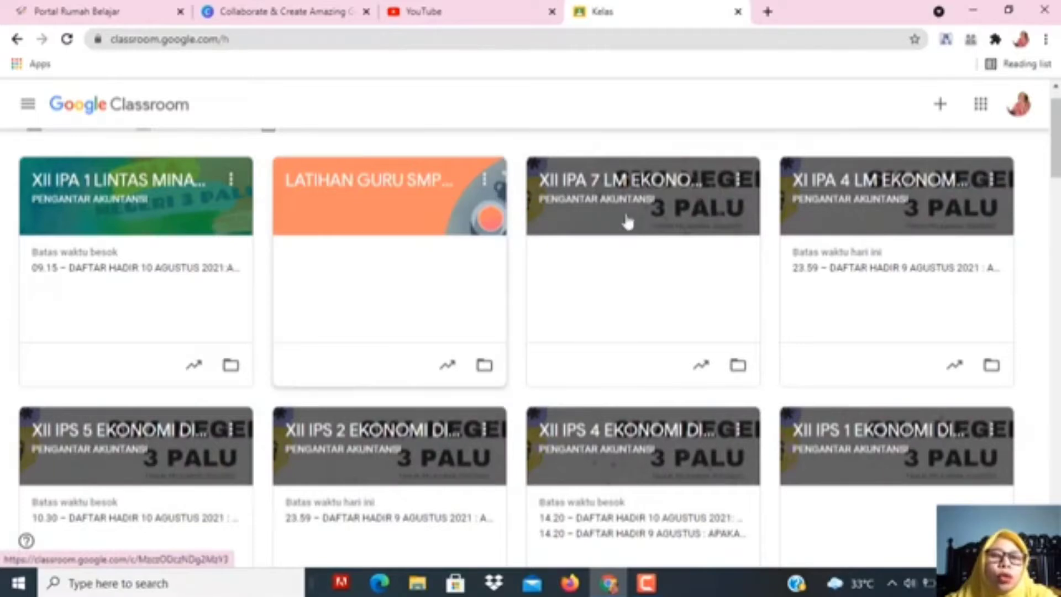
View the XII IPA 7 LM EKONOMI DIGITAL class and switch to the LATIHAN GURU SMPN 19 PALU class.
click(634, 191)
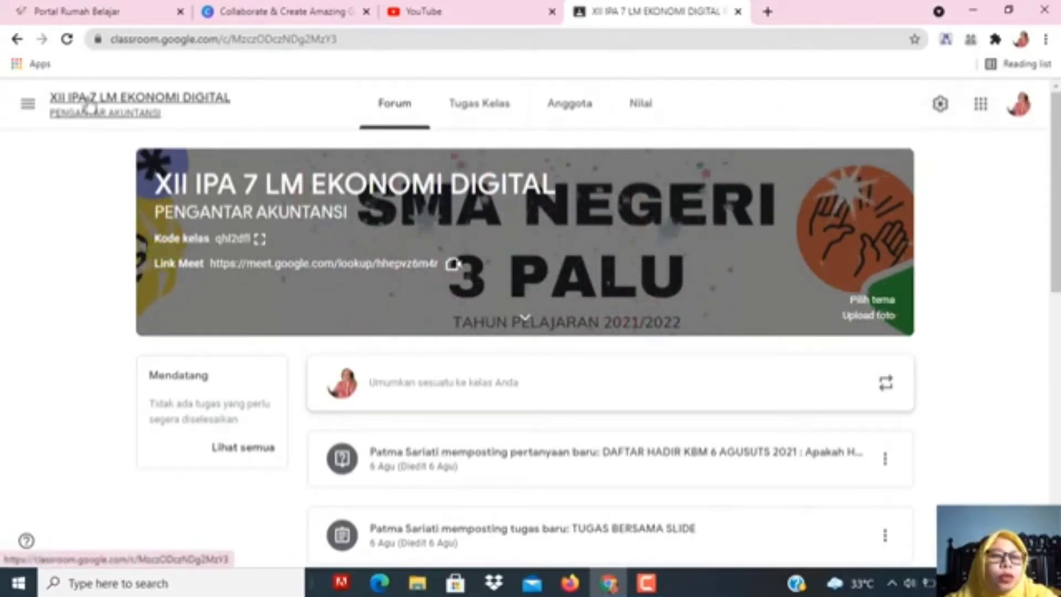
click(26, 105)
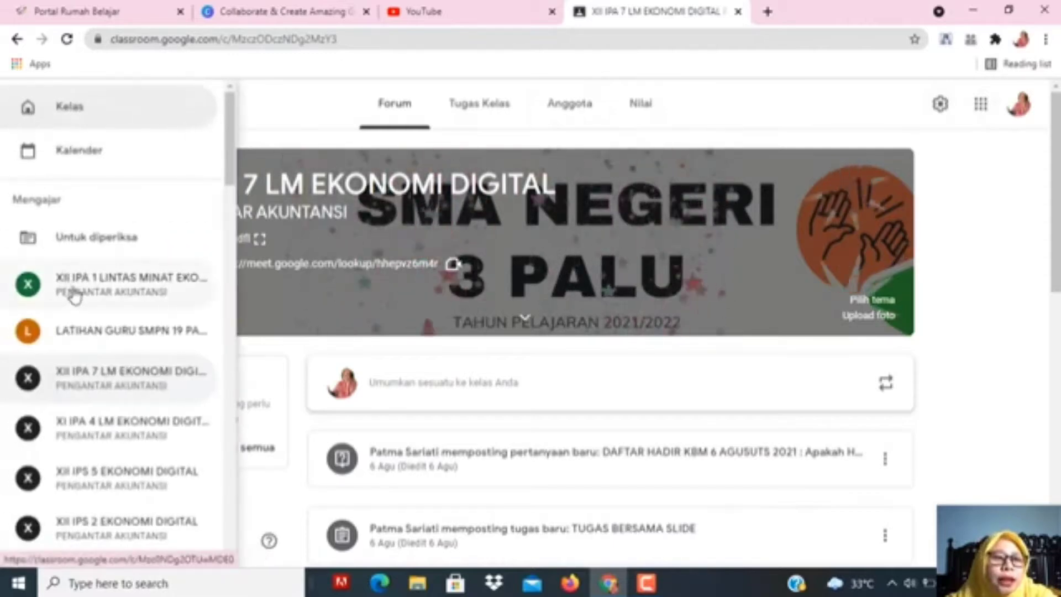
click(131, 331)
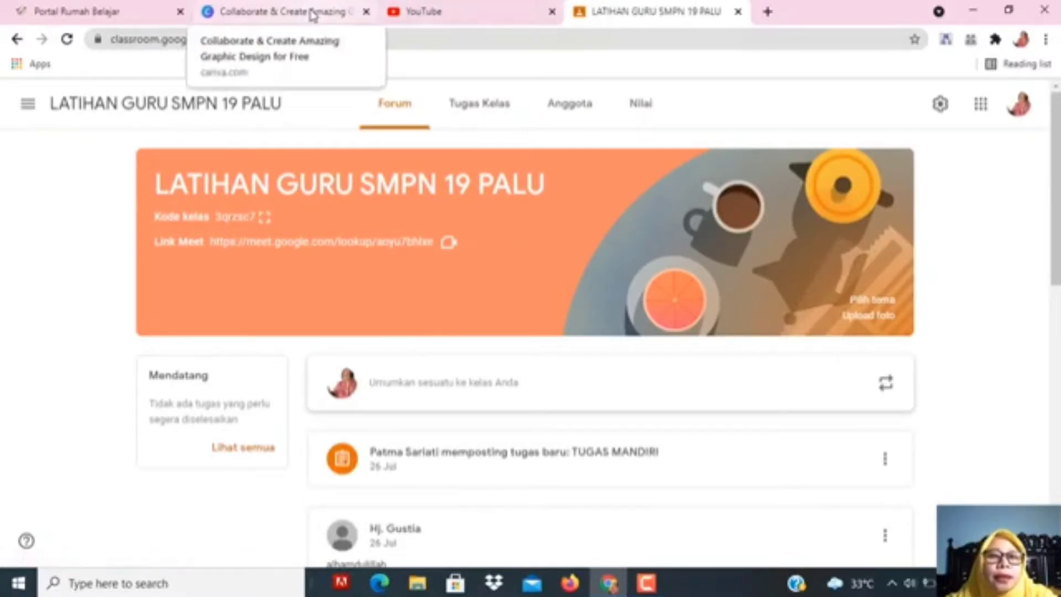
Close the existing Canva tab and load canva.com in a new browser tab.
click(365, 15)
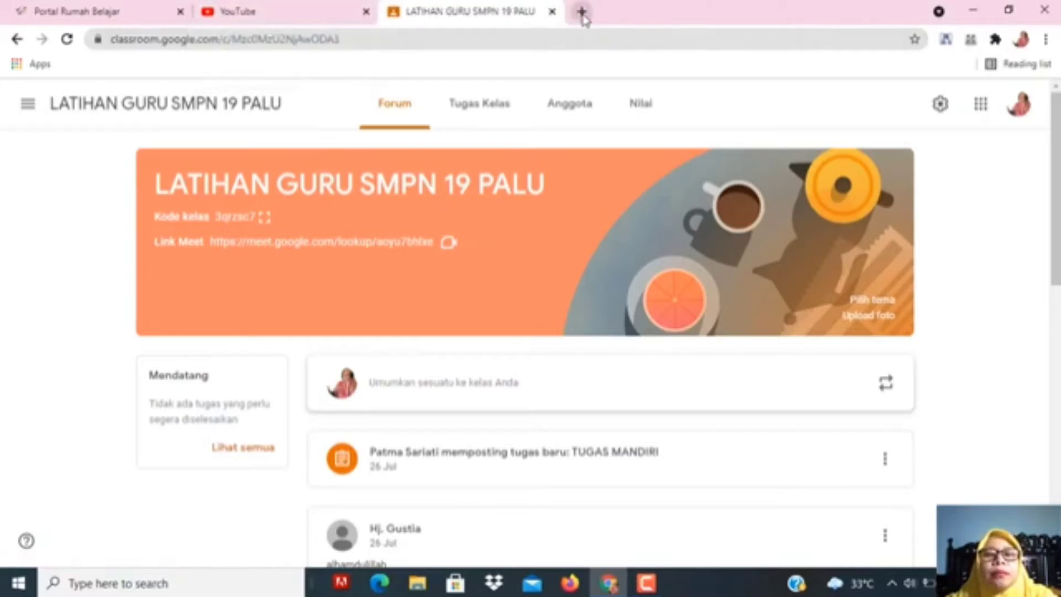
click(582, 12)
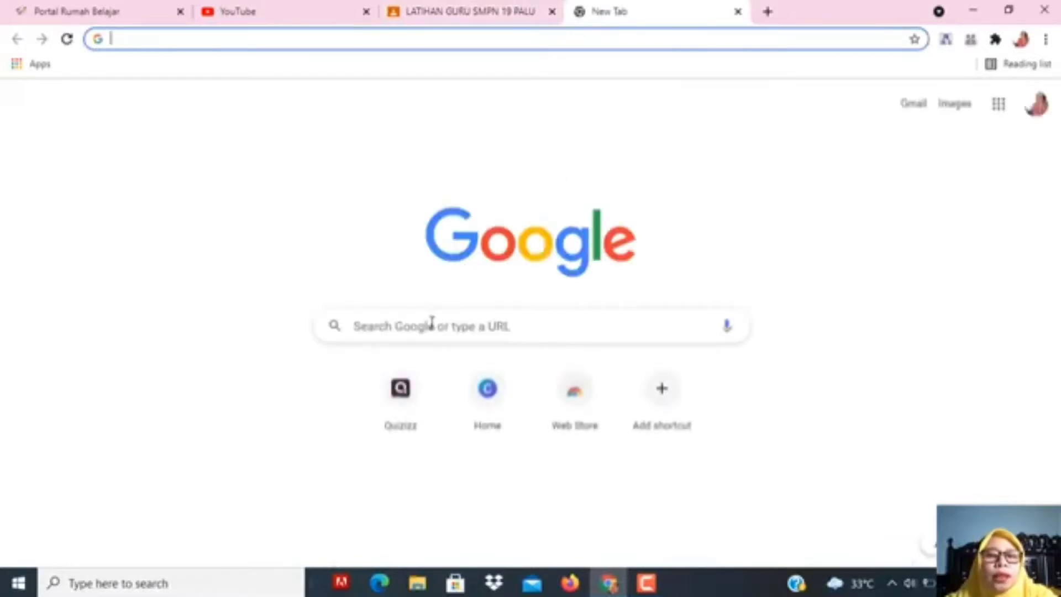
click(431, 323)
text(ca)
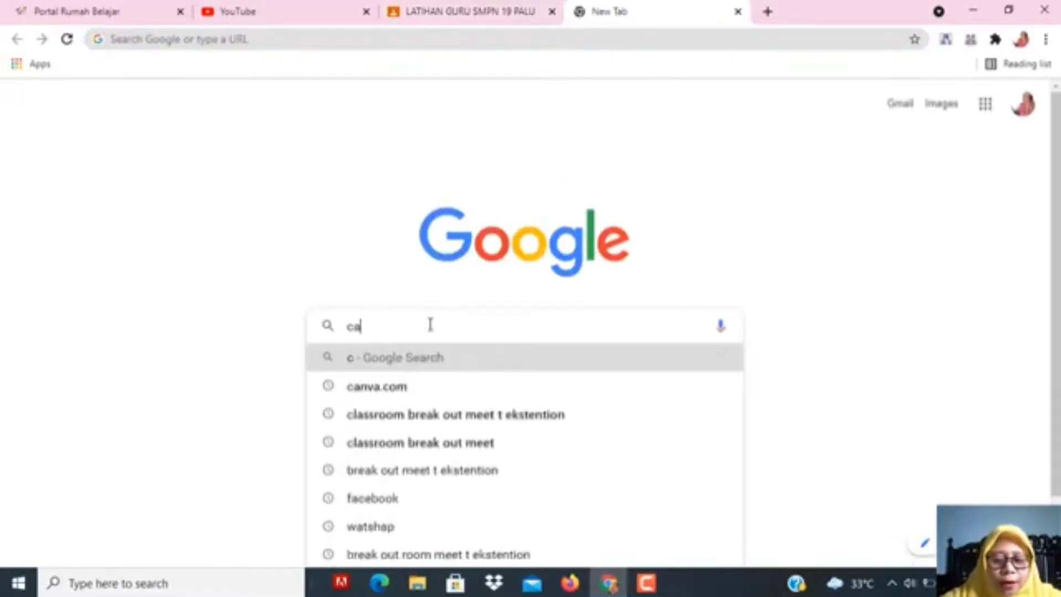
text(nca.com)
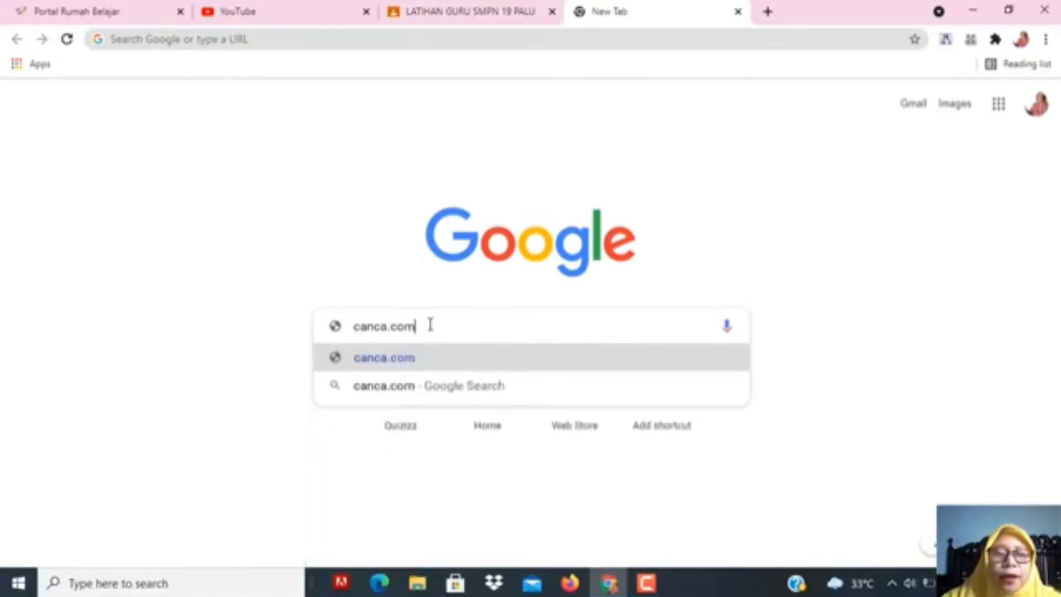
key(BackSpace)
key(BackSpace)
key(BackSpace)
key(BackSpace)
key(BackSpace)
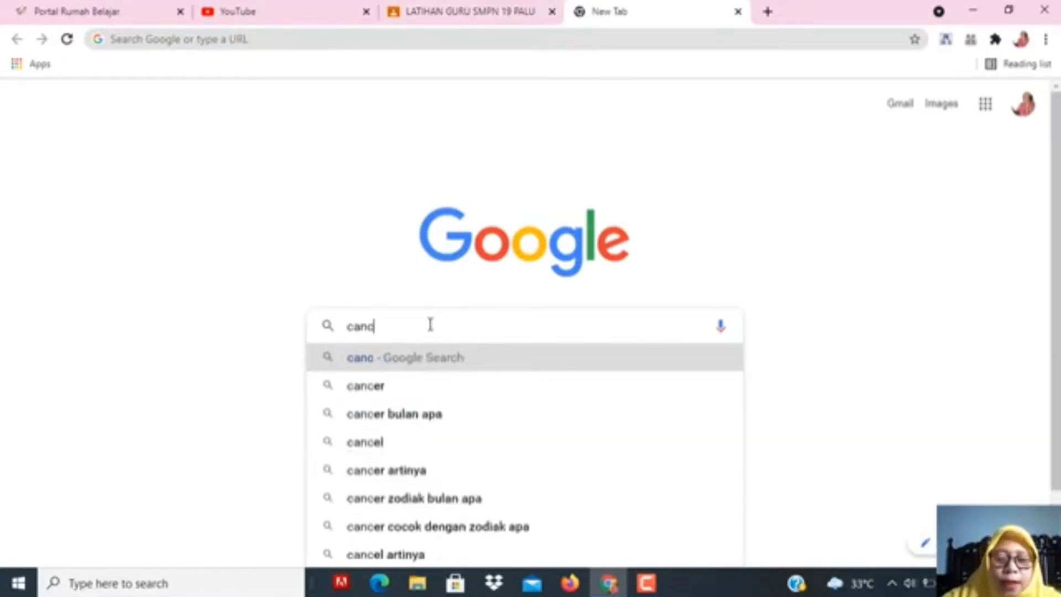
key(BackSpace)
text(va)
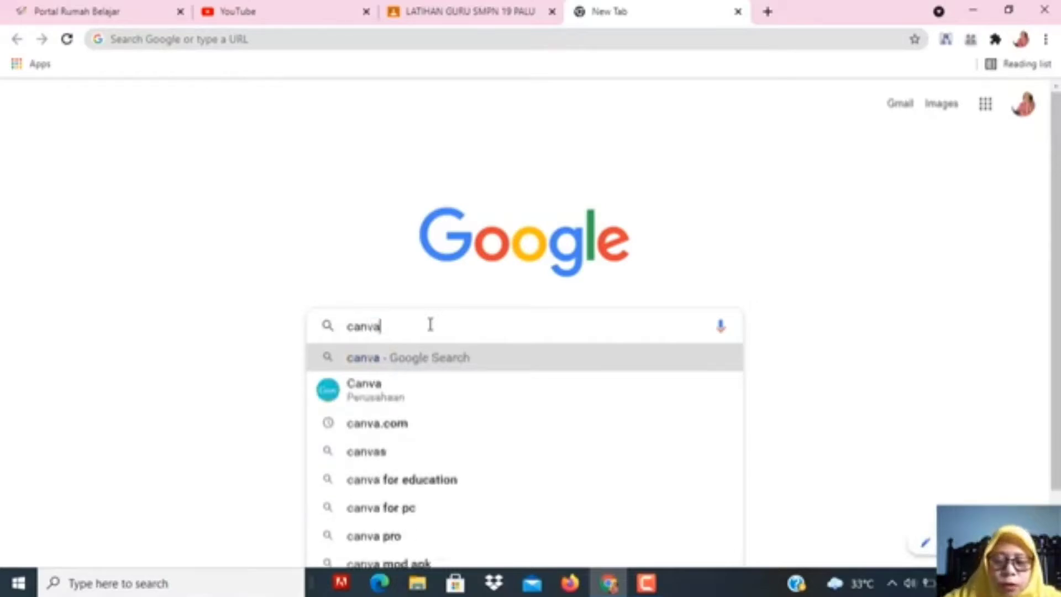
text(.com)
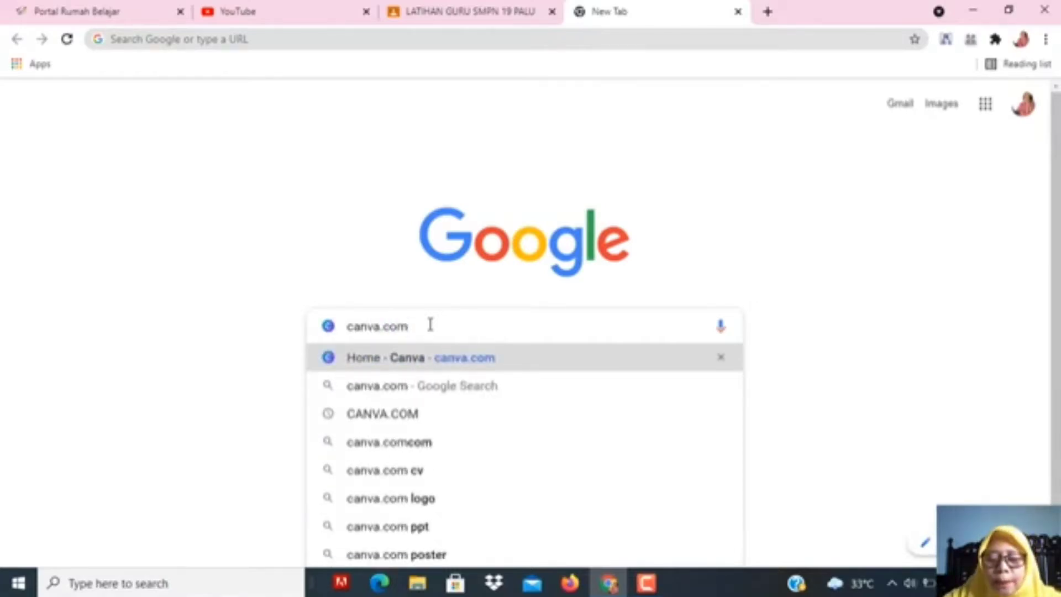
key(Return)
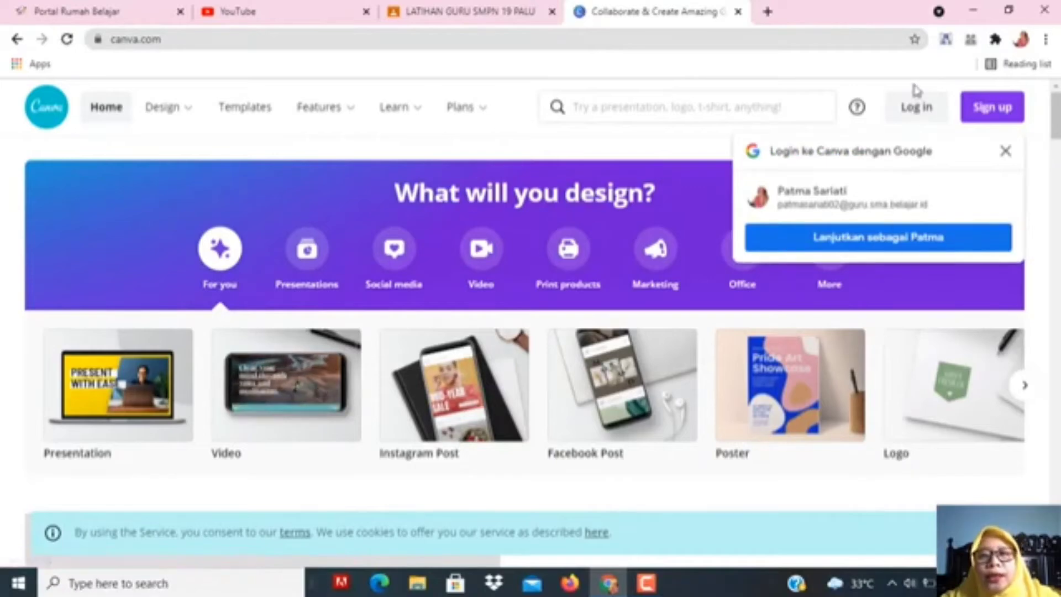
Log in to Canva with the Google account and check the signed-in profile.
click(916, 107)
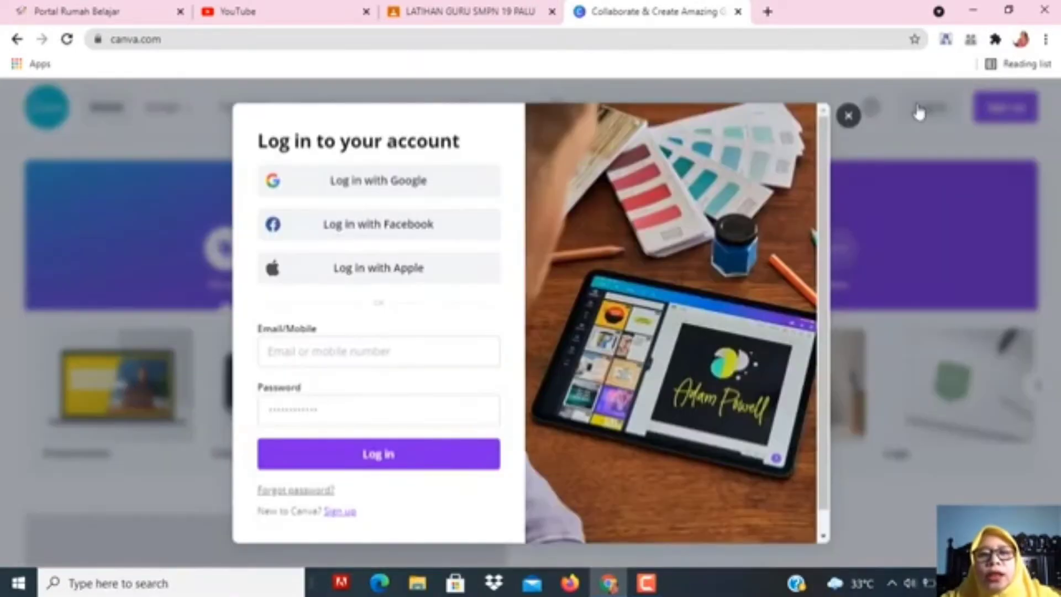
click(370, 190)
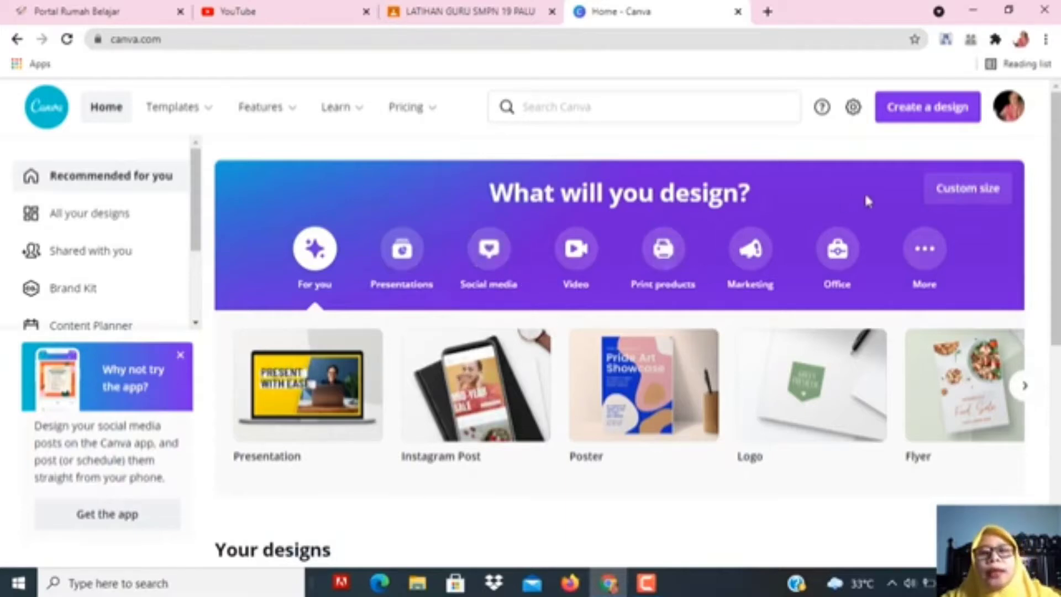
click(1013, 112)
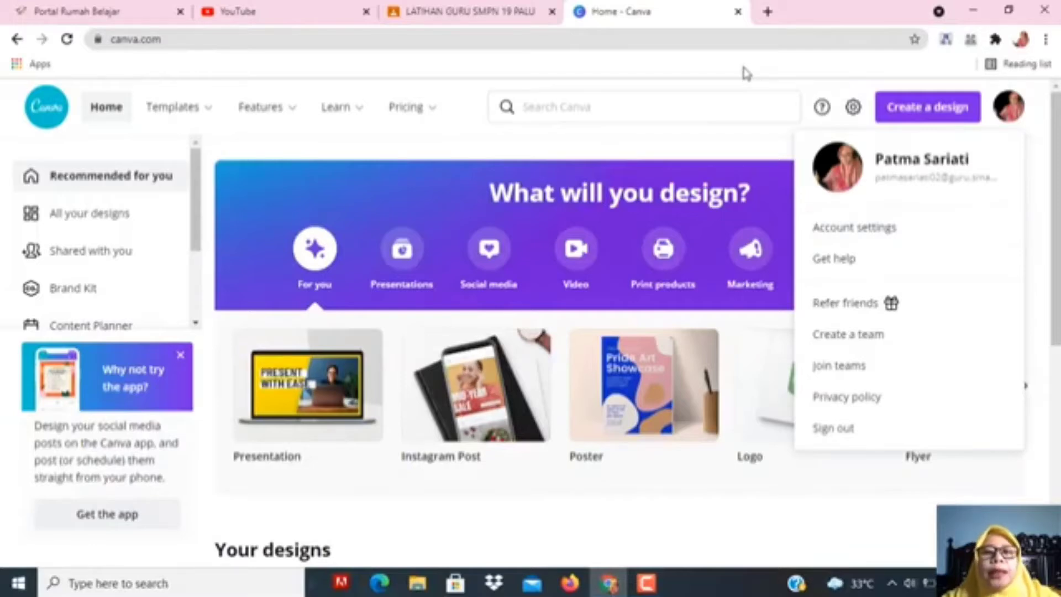
Search Canva for "classroom" templates and review the related search suggestions.
click(591, 112)
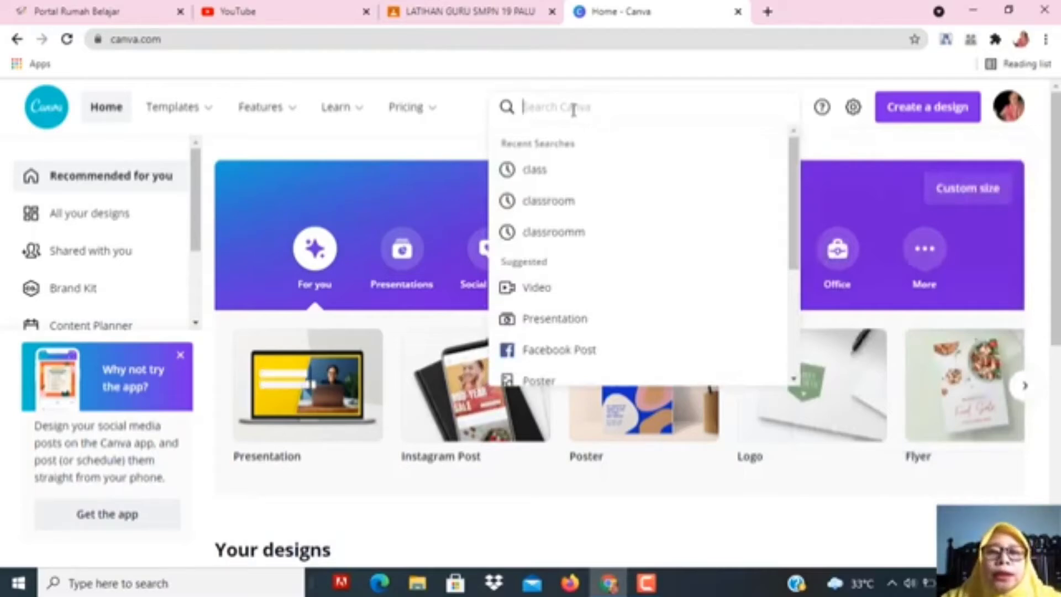
text(clas)
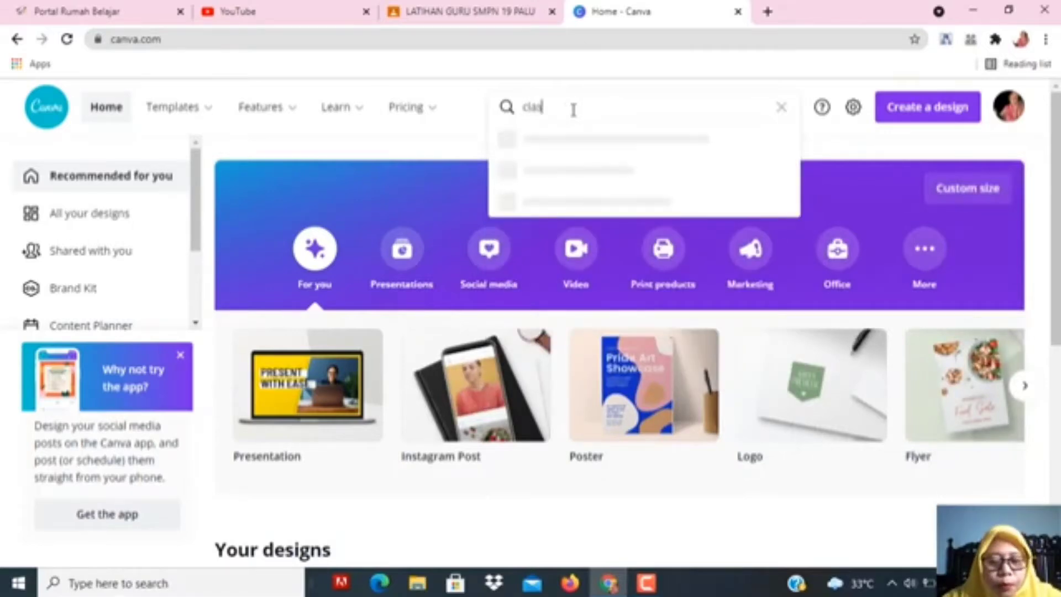
text(sroom)
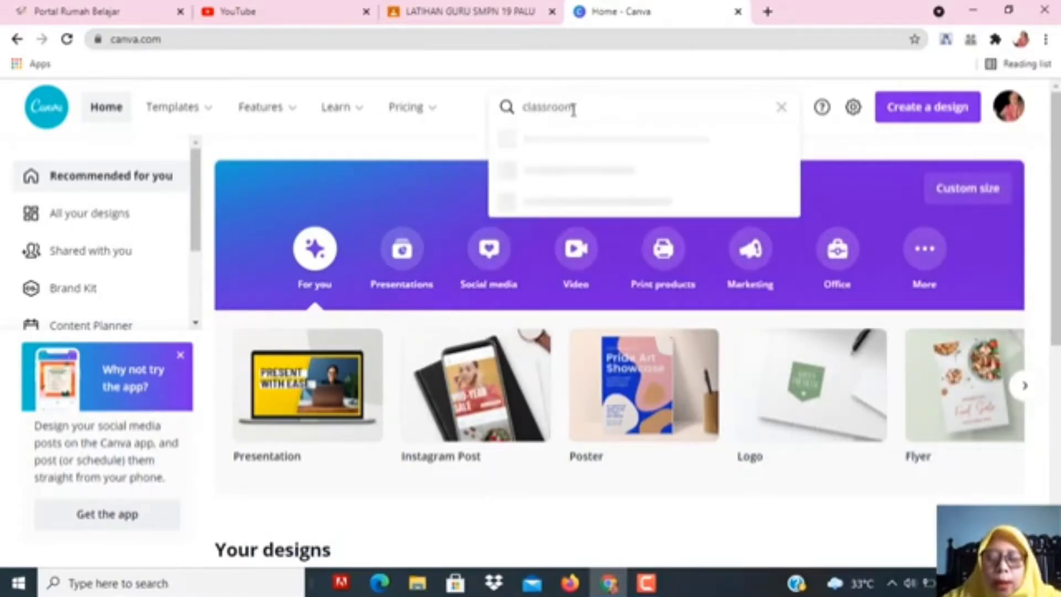
key(Return)
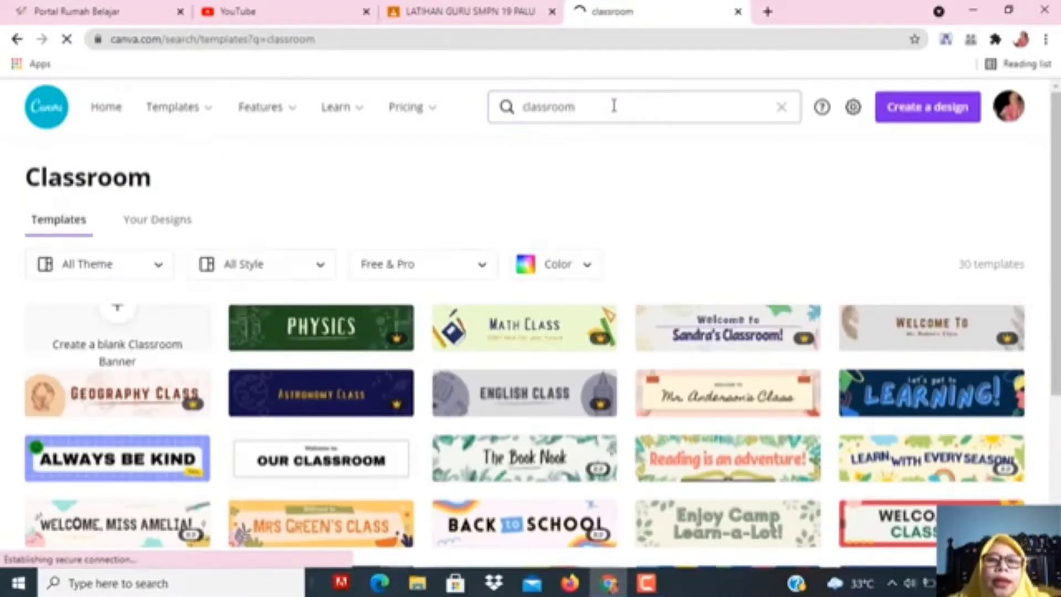
click(590, 112)
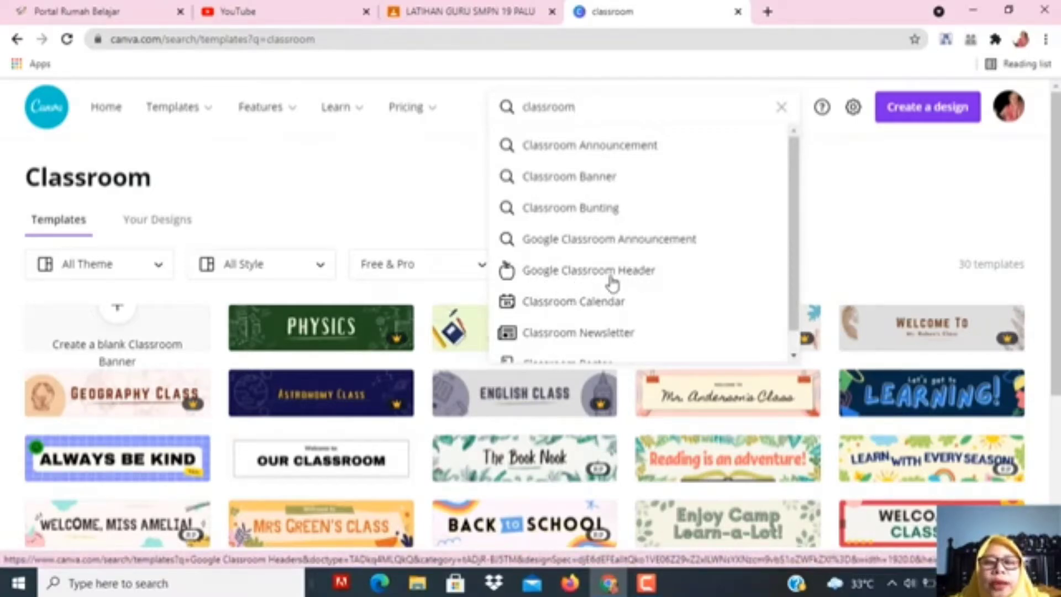
click(394, 181)
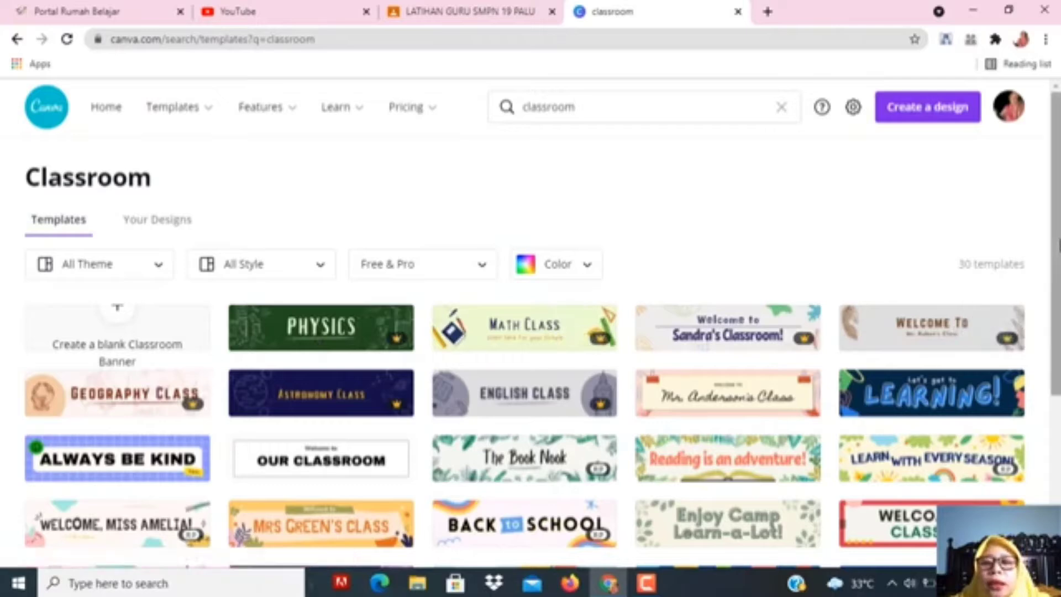
Look through the classroom banner templates and filter them to Free only.
scroll(1046, 276, down, 3)
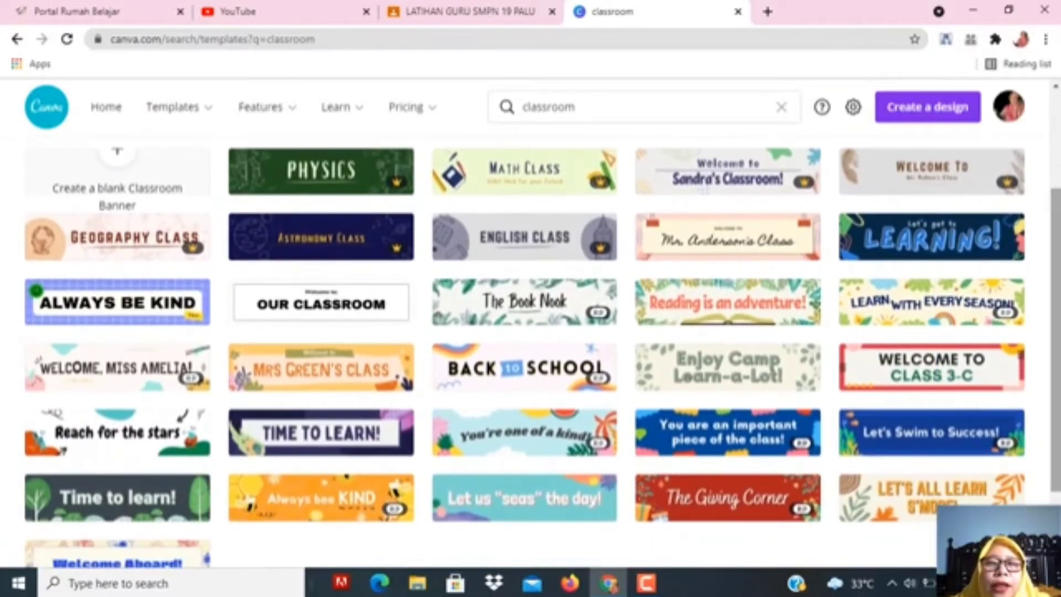
scroll(1054, 332, up, 3)
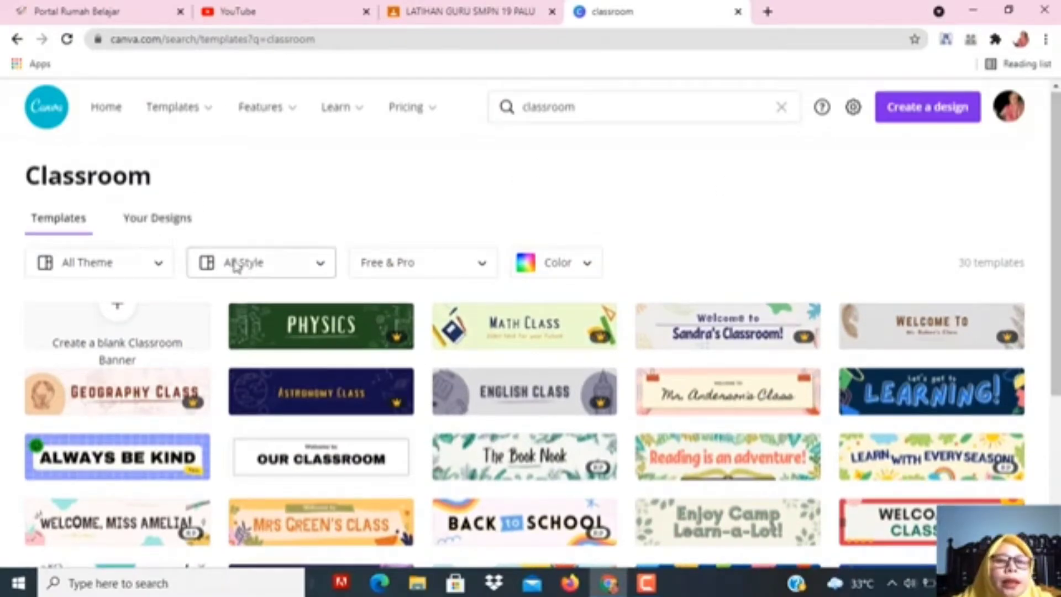
click(483, 264)
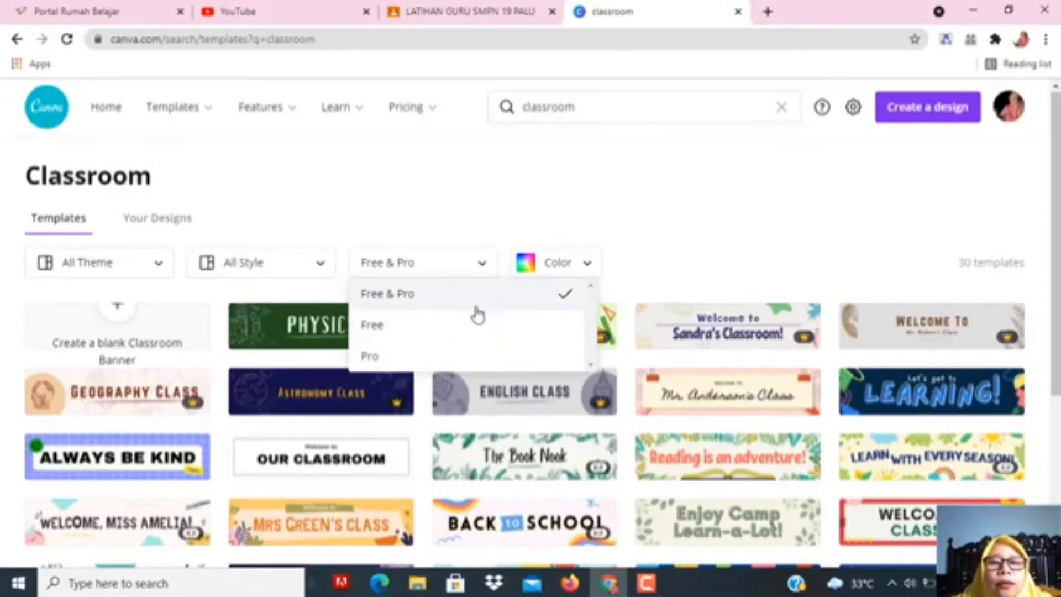
click(462, 336)
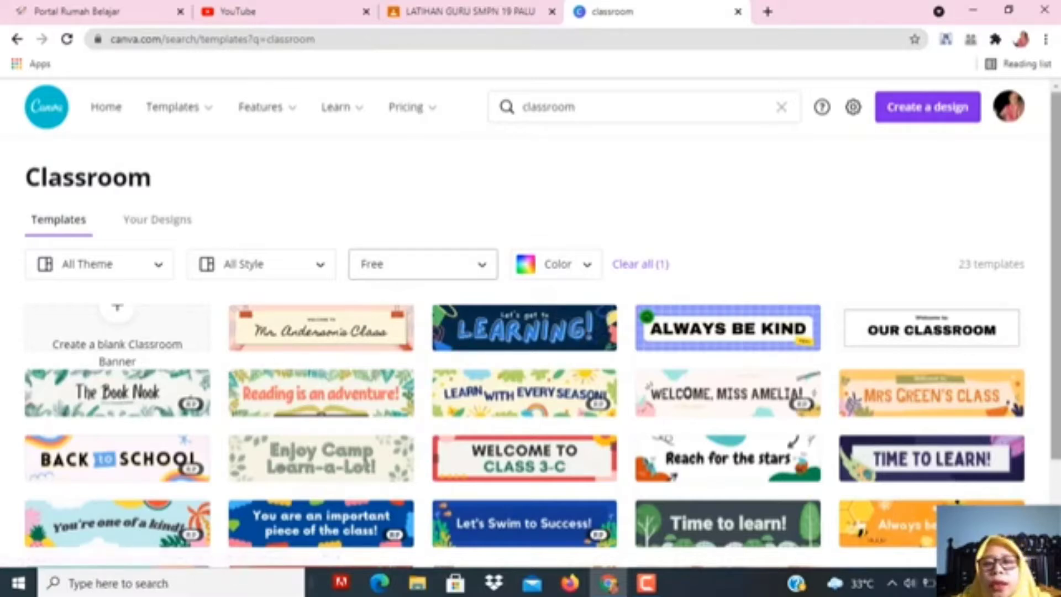
Browse the free banners and open the orange "Always bee KIND" bee template for editing.
scroll(1056, 255, down, 3)
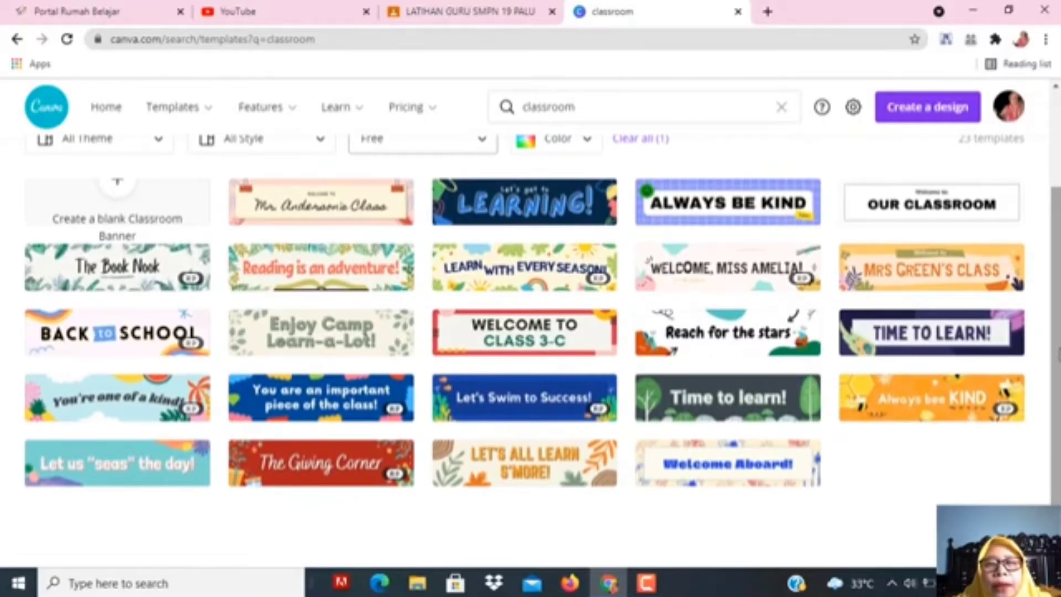
scroll(1057, 287, up, 2)
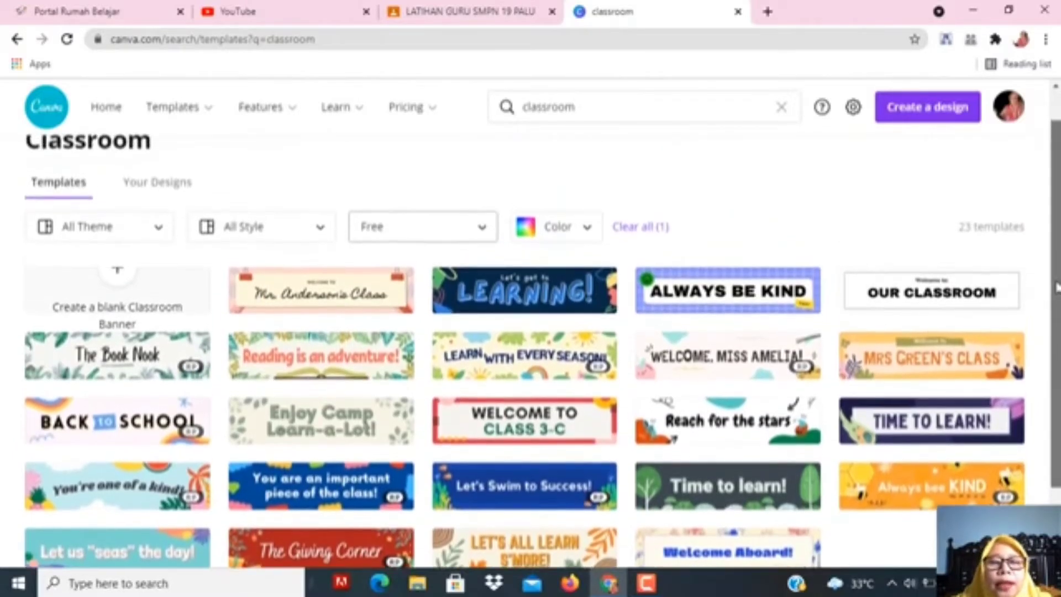
scroll(1056, 287, up, 1)
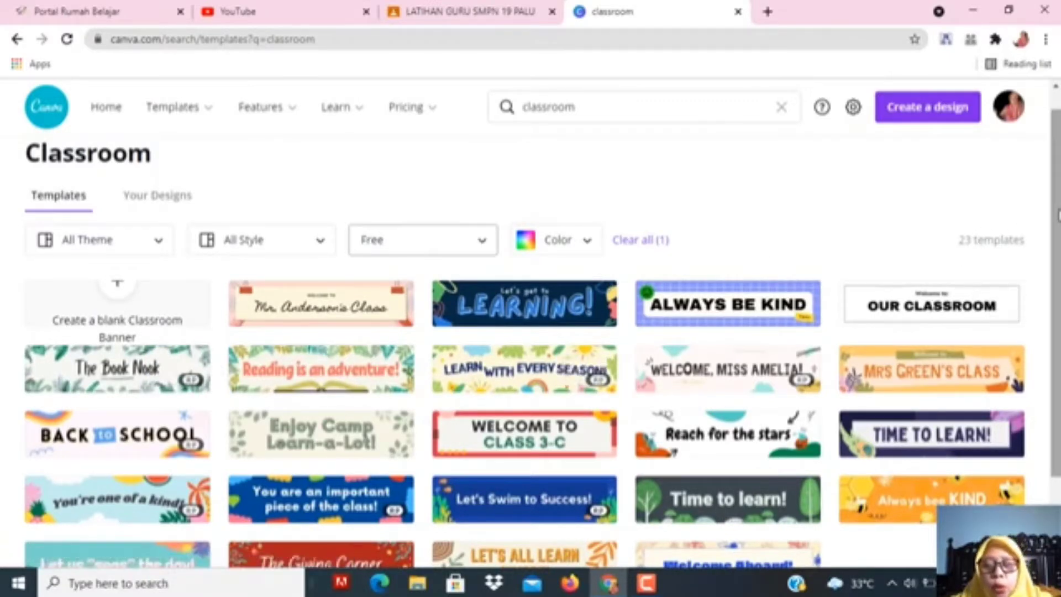
scroll(1058, 215, down, 1)
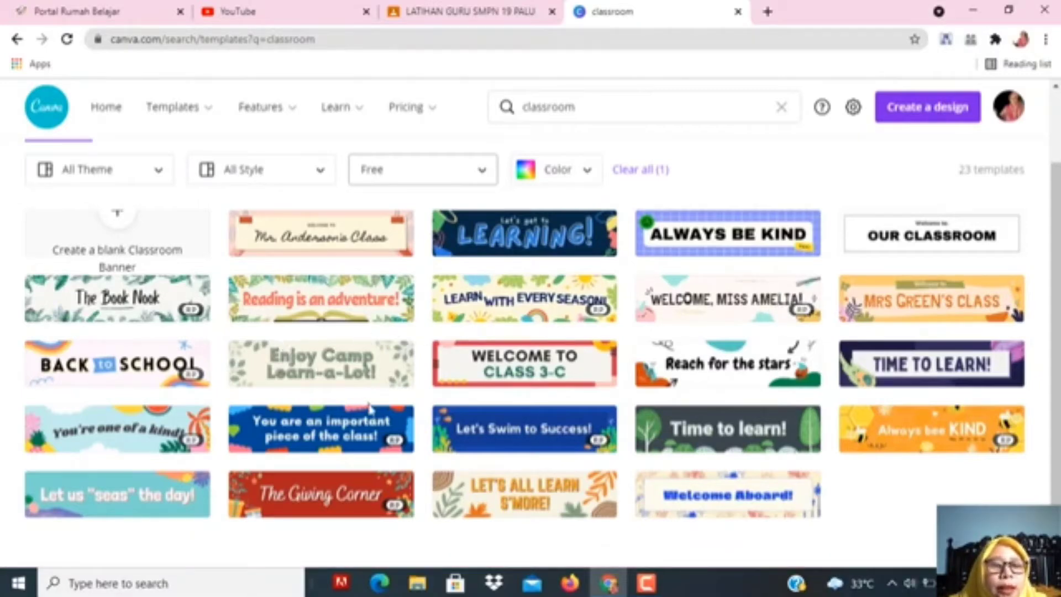
click(910, 442)
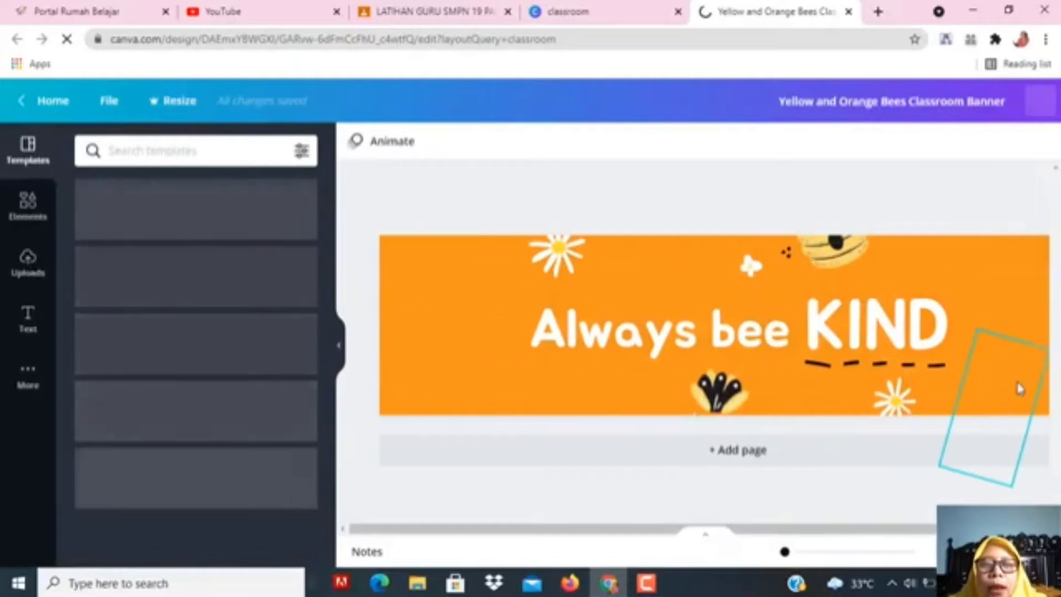
Delete the "Always bee" text from the bee banner.
click(635, 332)
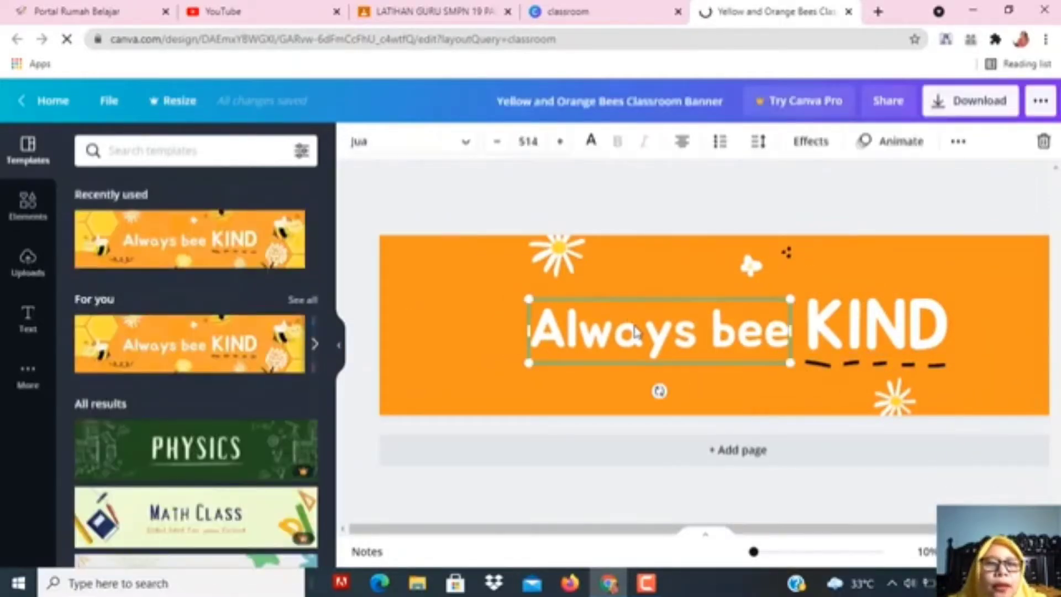
click(911, 326)
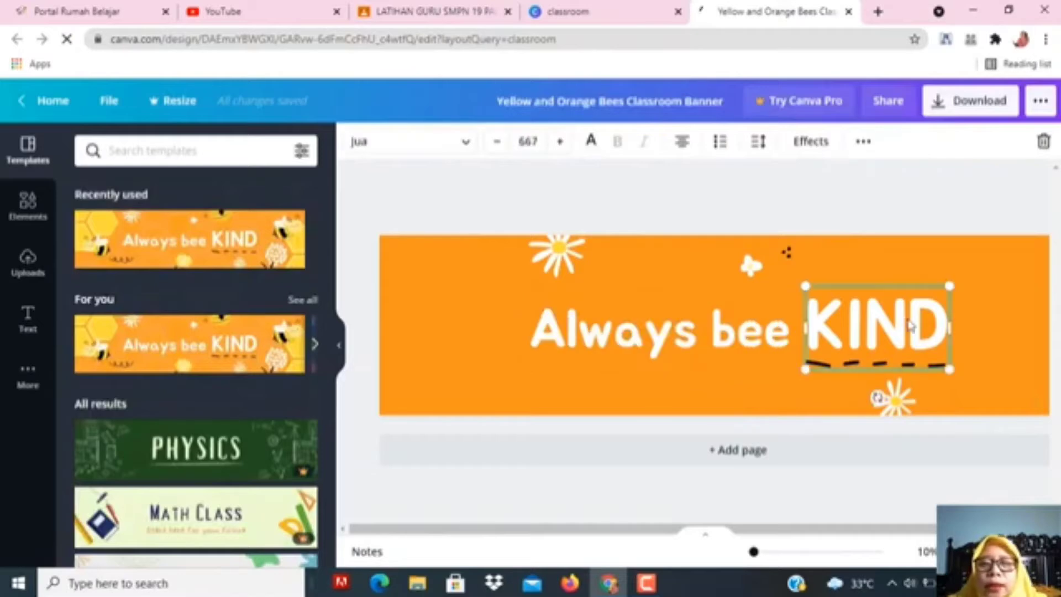
click(910, 326)
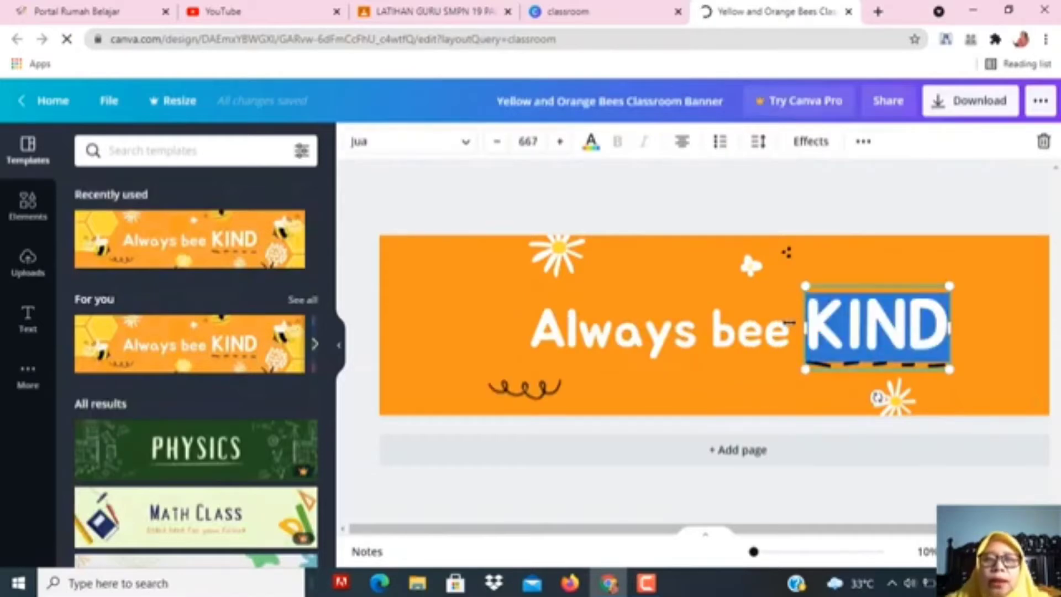
click(765, 332)
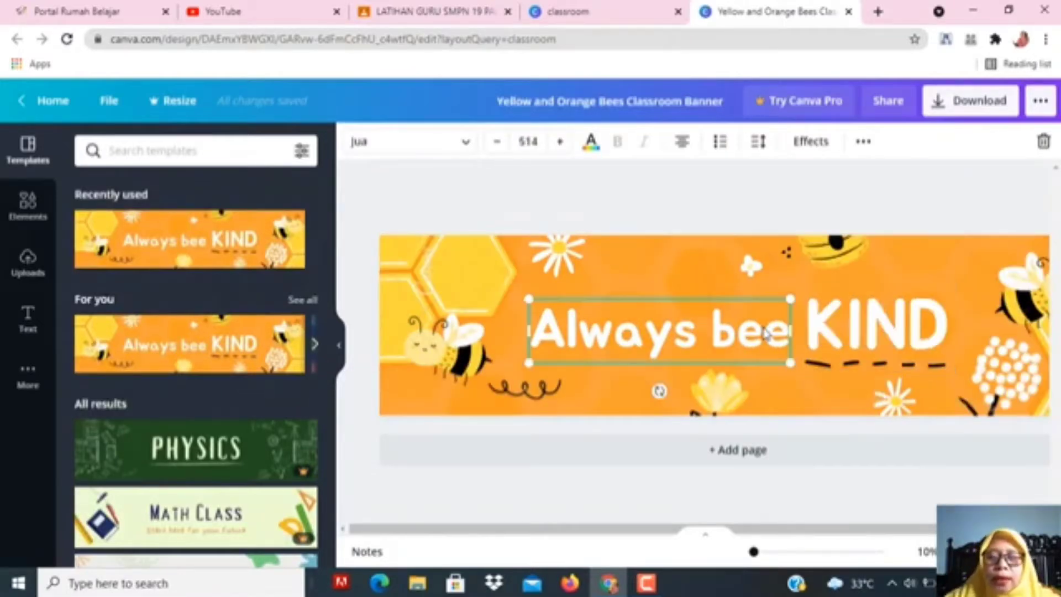
key(Delete)
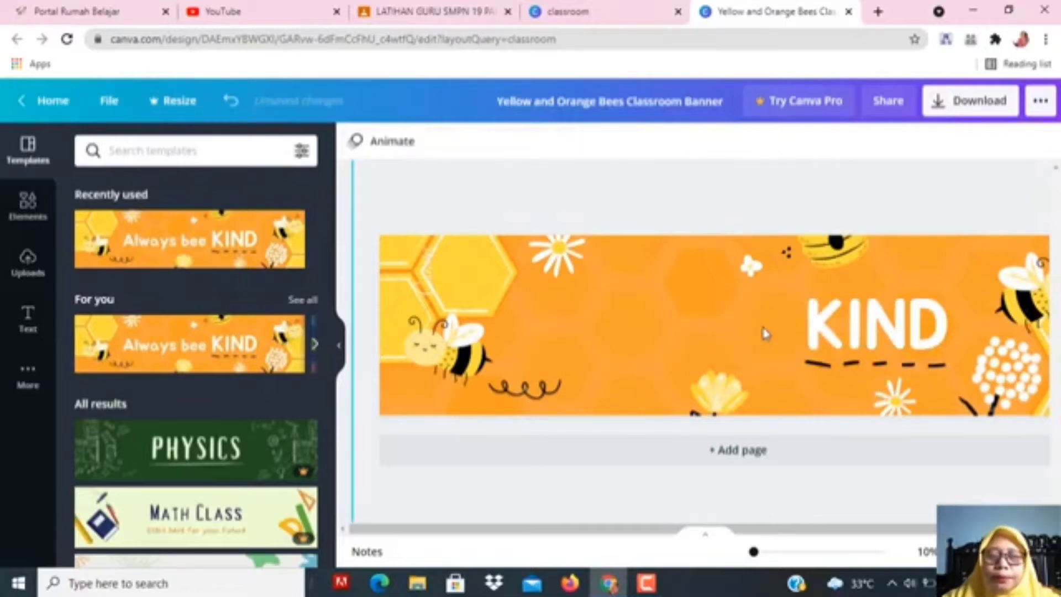
Widen the "KIND" text box toward the banner's left side and replace its text with "SMA NEGERI 3 PALU".
click(808, 331)
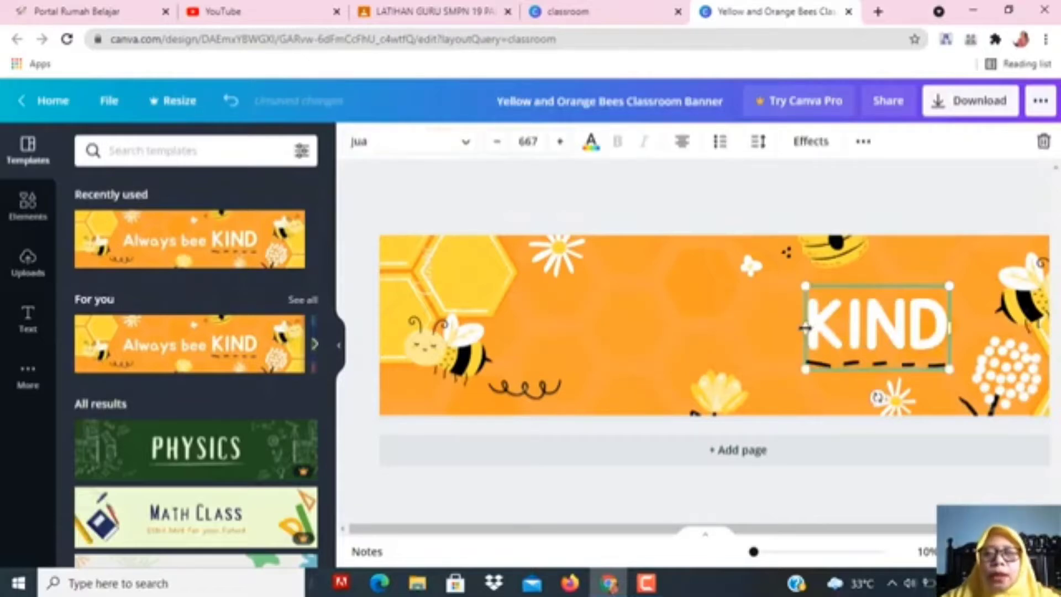
drag(661, 328, 516, 326)
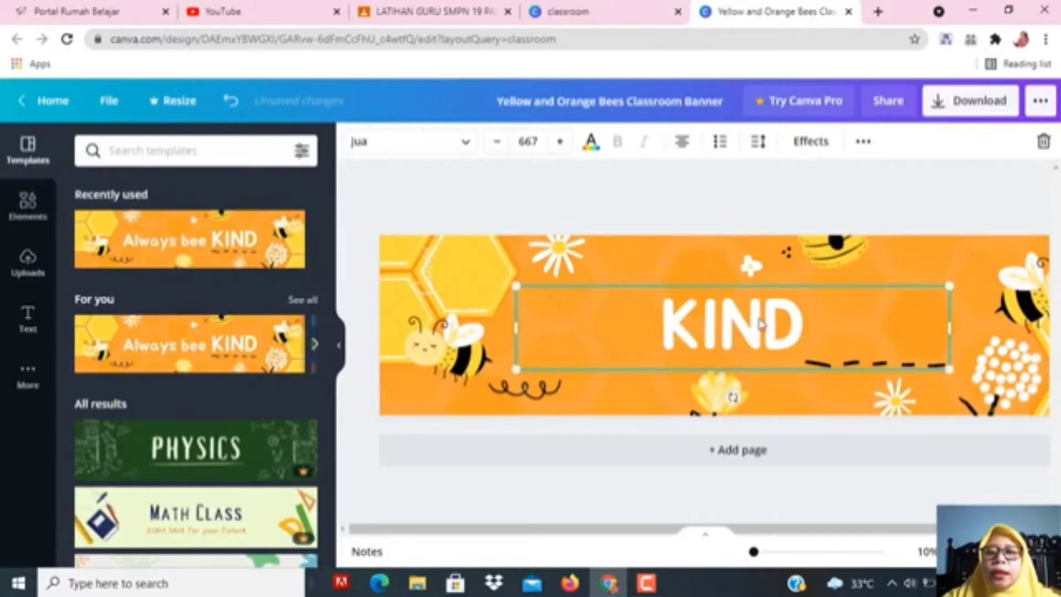
double_click(802, 325)
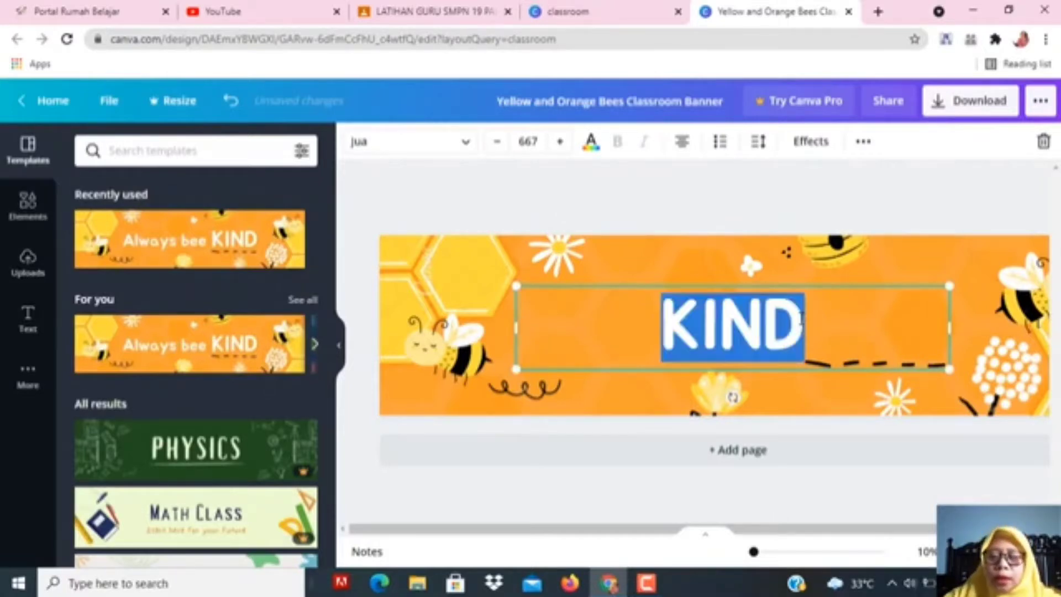
key(BackSpace)
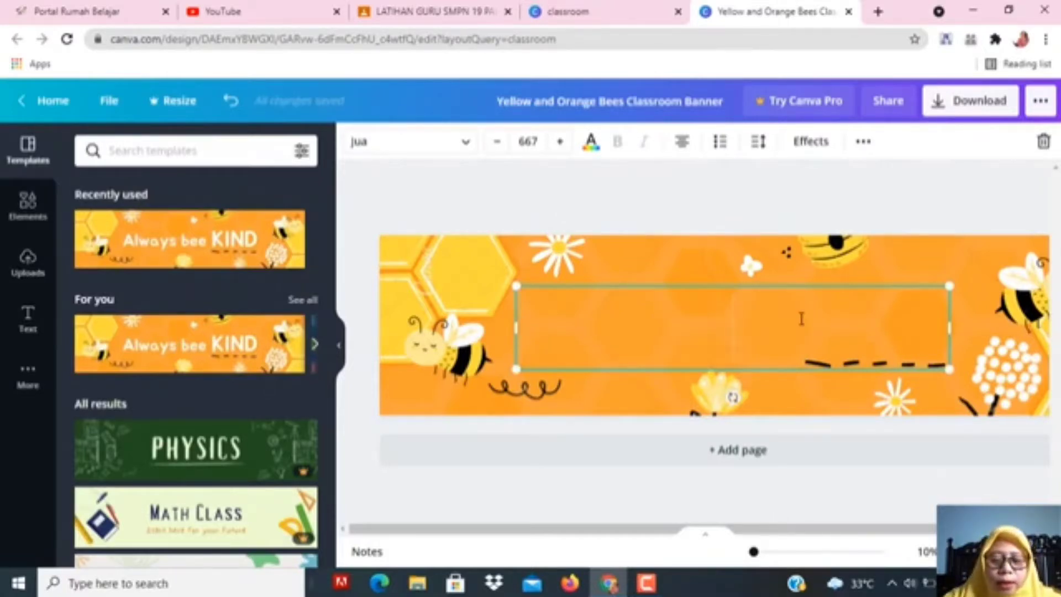
text(SMA )
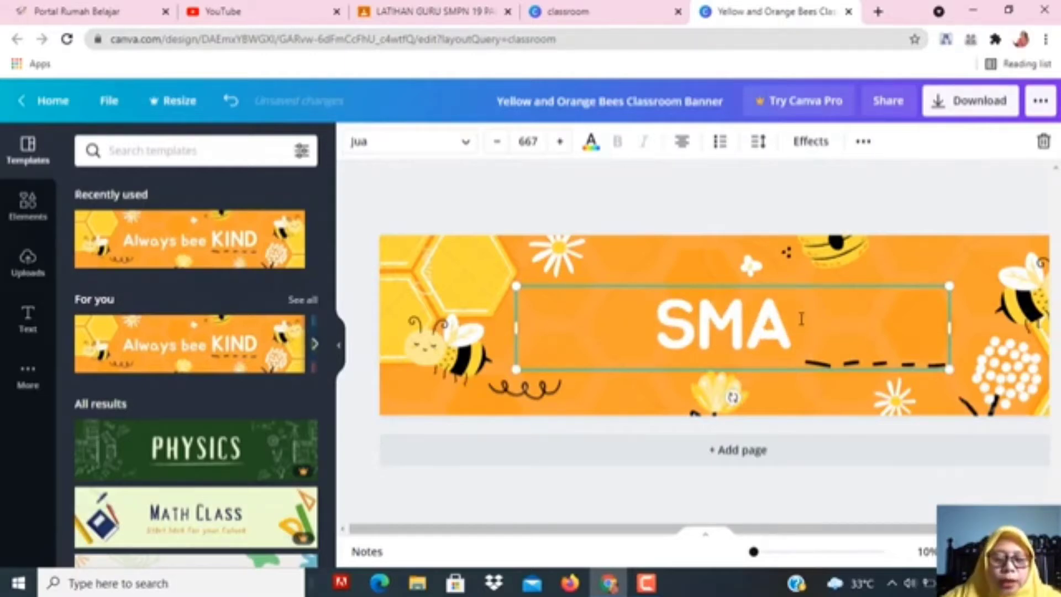
text(NEGER)
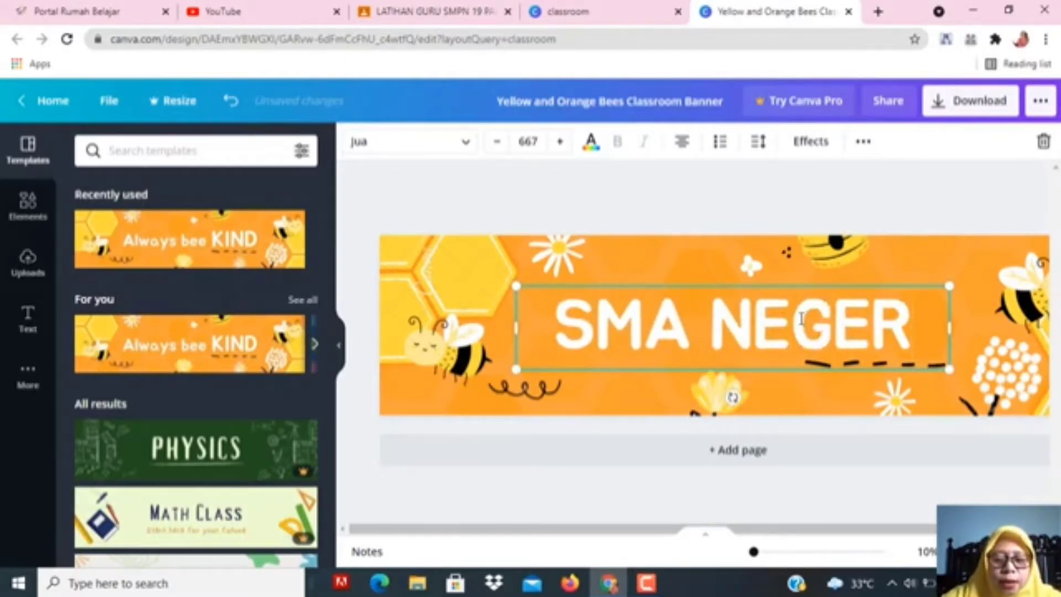
text(I 3)
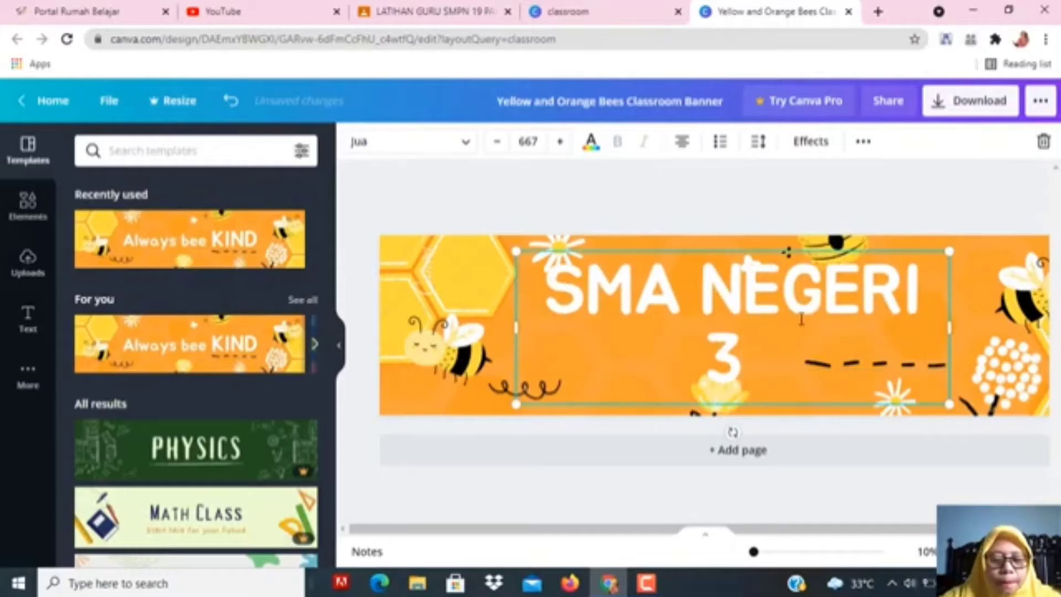
text( PALU)
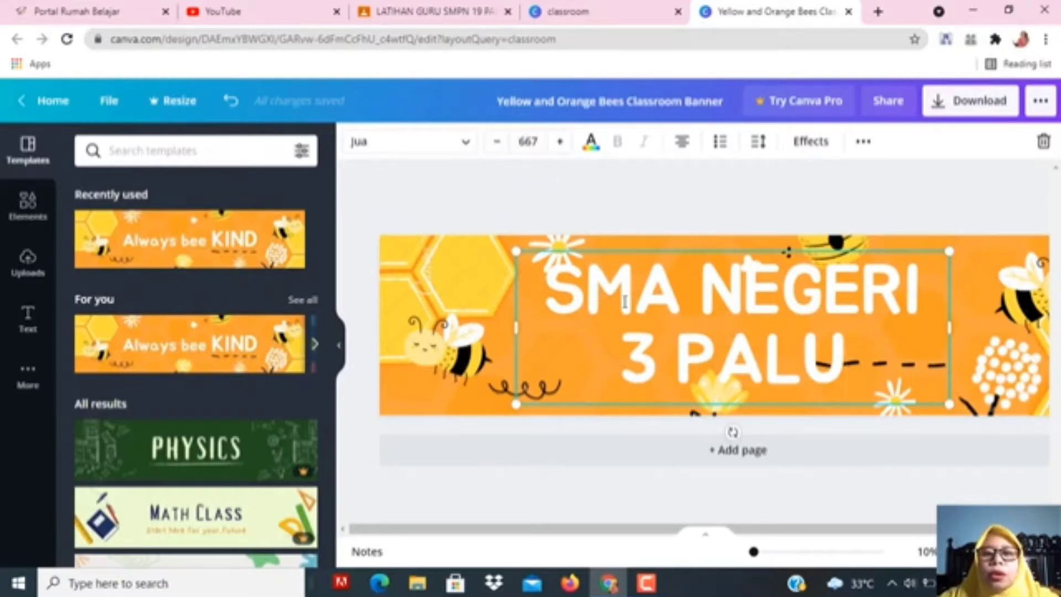
Reduce the font size of the whole "SMA NEGERI 3 PALU" text to 613.
drag(625, 301, 858, 351)
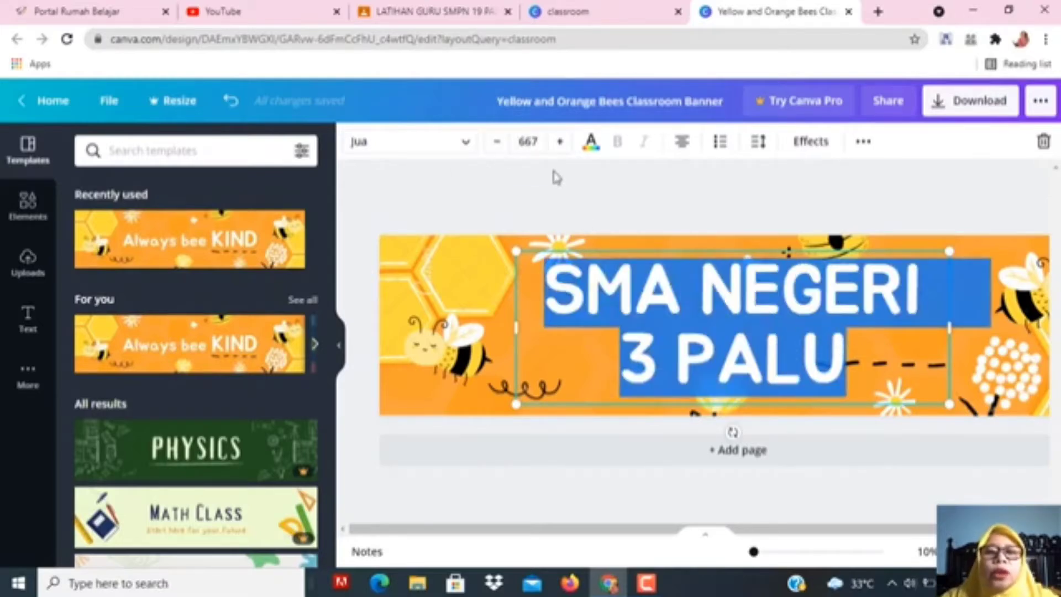
click(499, 143)
click(498, 143)
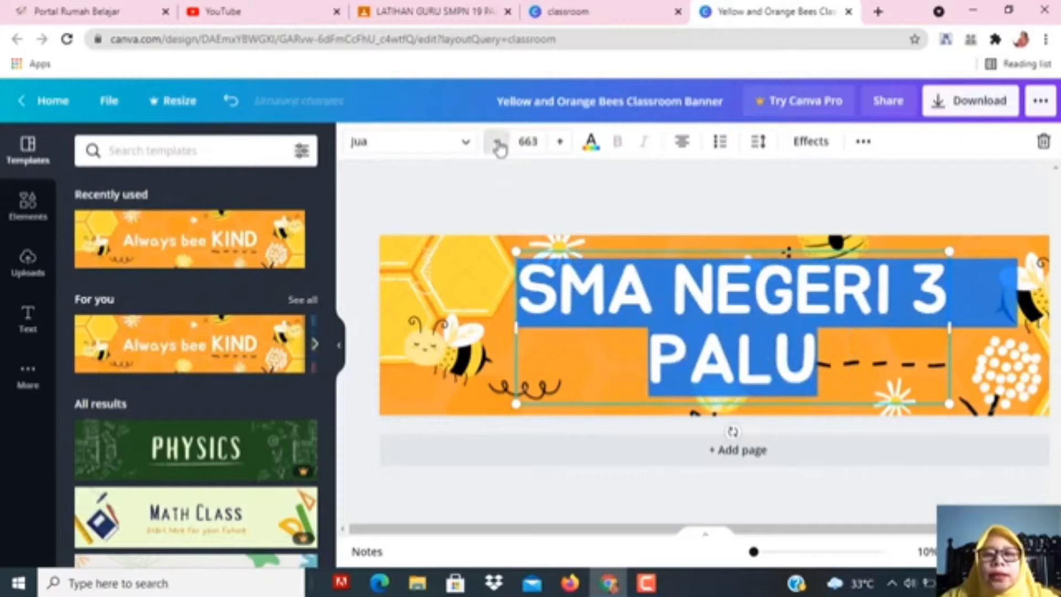
click(499, 143)
click(499, 143)
click(499, 143)
click(499, 143)
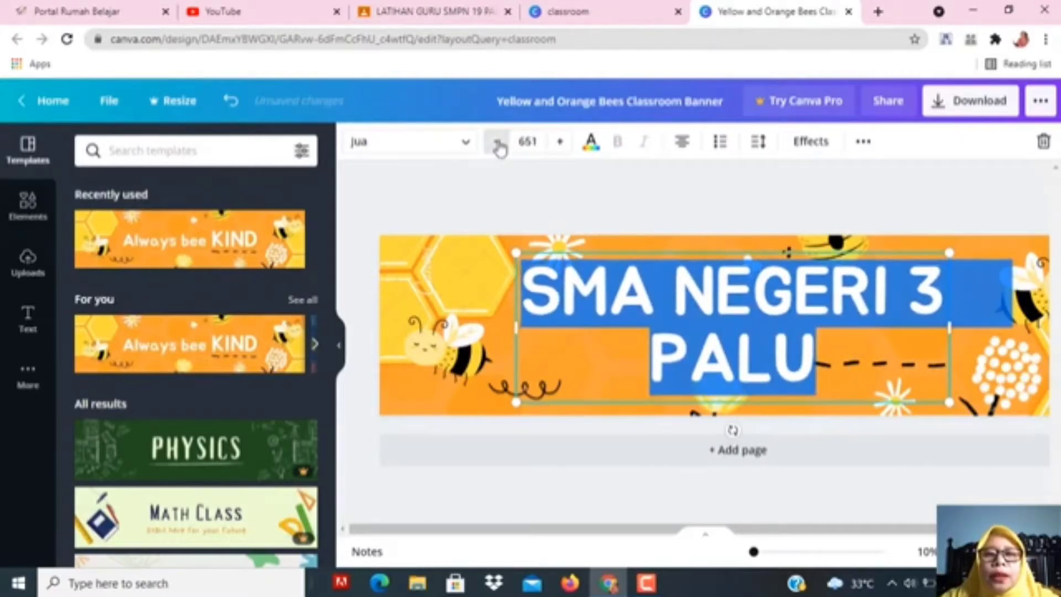
click(499, 143)
click(499, 143)
click(499, 143)
click(499, 143)
click(499, 143)
click(499, 143)
click(499, 143)
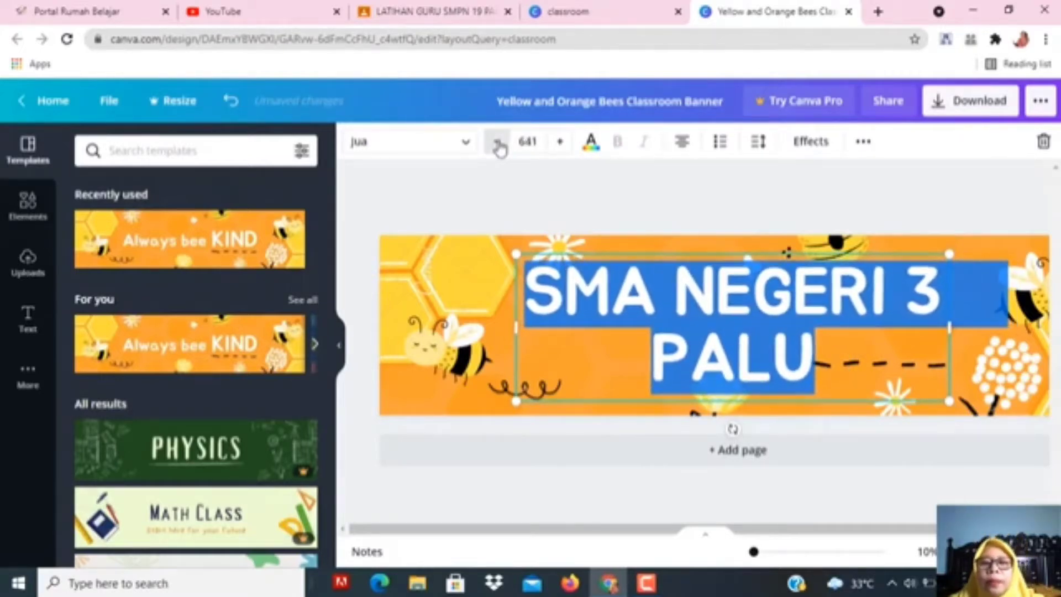
click(499, 143)
click(499, 143)
click(498, 143)
click(498, 143)
click(499, 143)
click(499, 143)
click(499, 143)
click(499, 143)
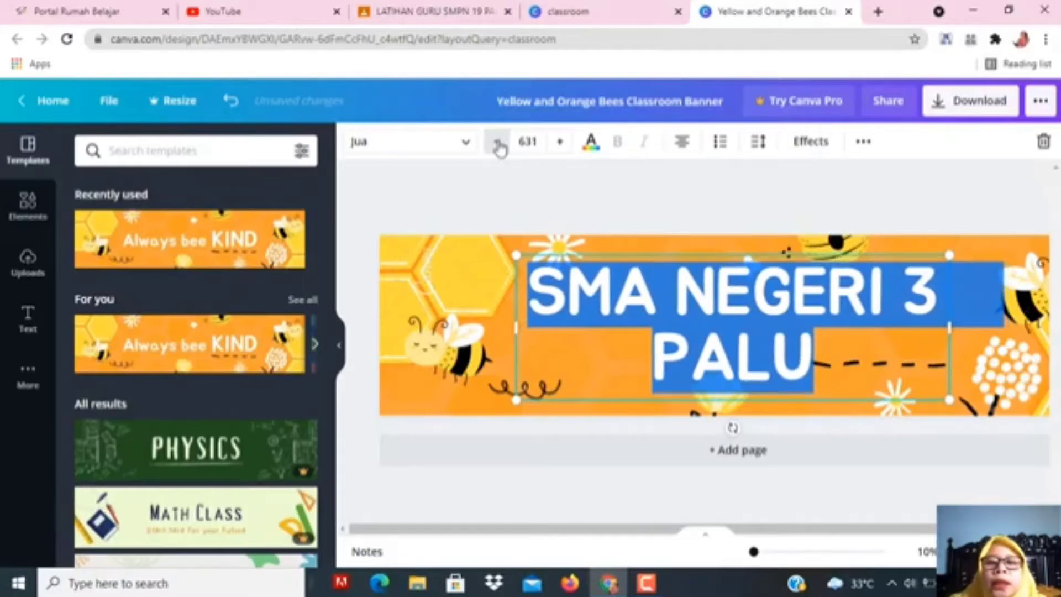
click(498, 143)
click(499, 143)
click(499, 143)
click(499, 143)
click(499, 143)
click(499, 144)
click(499, 143)
click(499, 143)
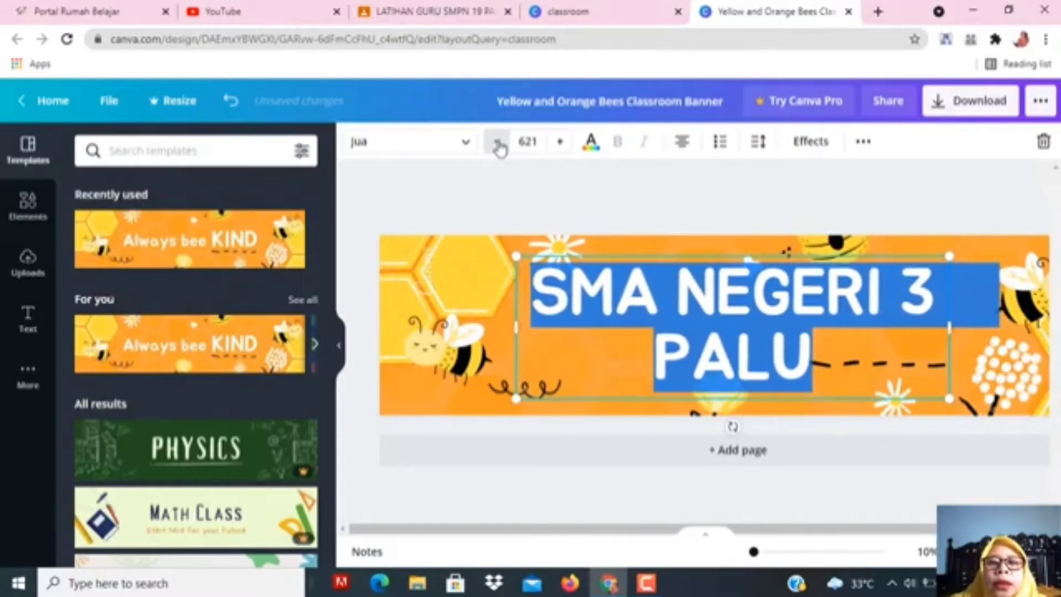
click(499, 143)
click(499, 143)
click(499, 143)
click(499, 143)
click(499, 143)
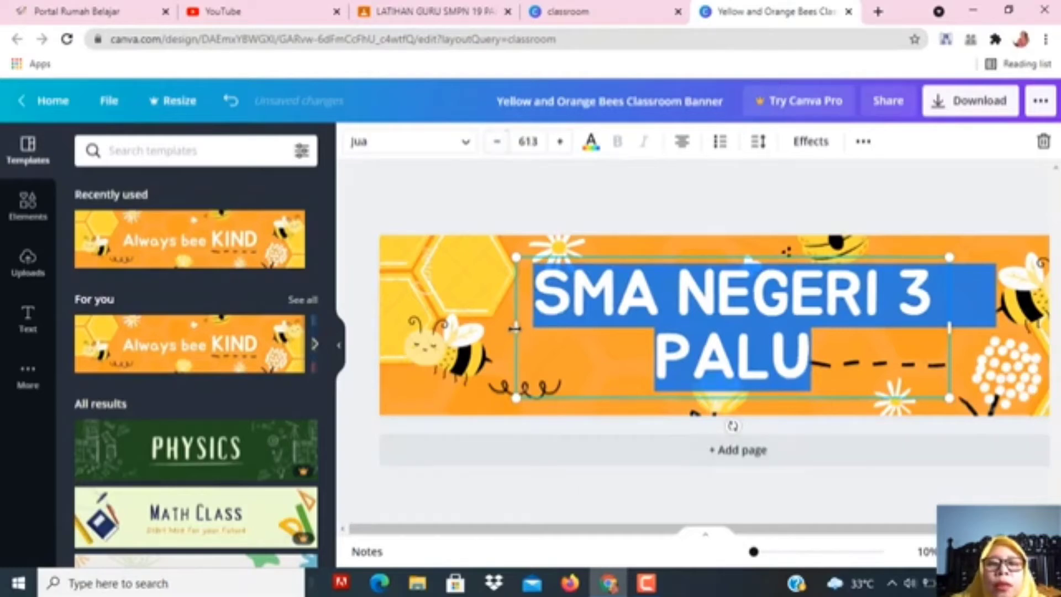
Widen the "SMA NEGERI 3 PALU" text box slightly on both sides, extending its right edge to the white flower cluster.
drag(510, 328, 504, 328)
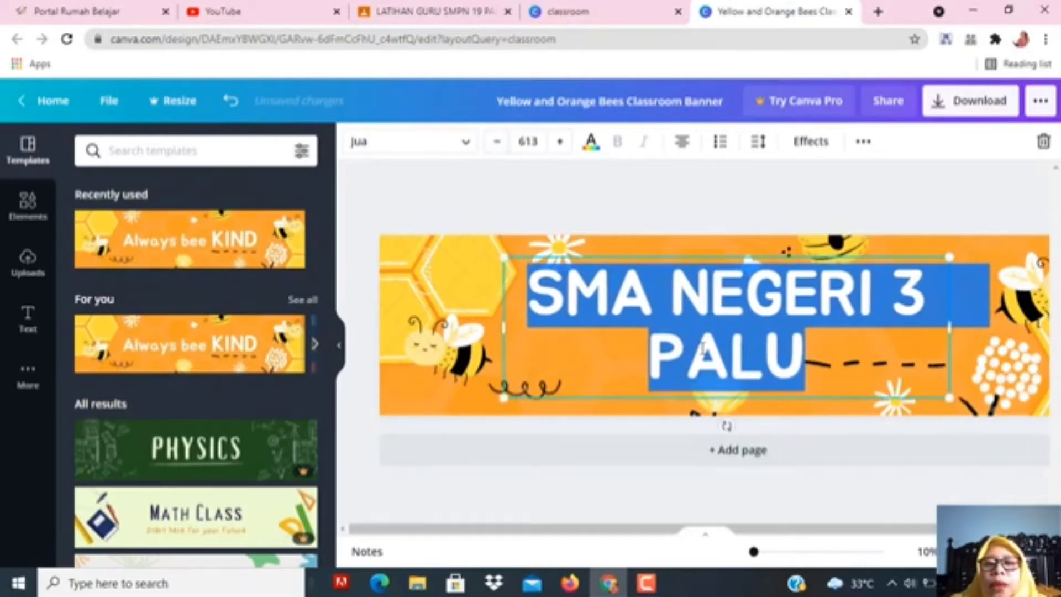
click(579, 381)
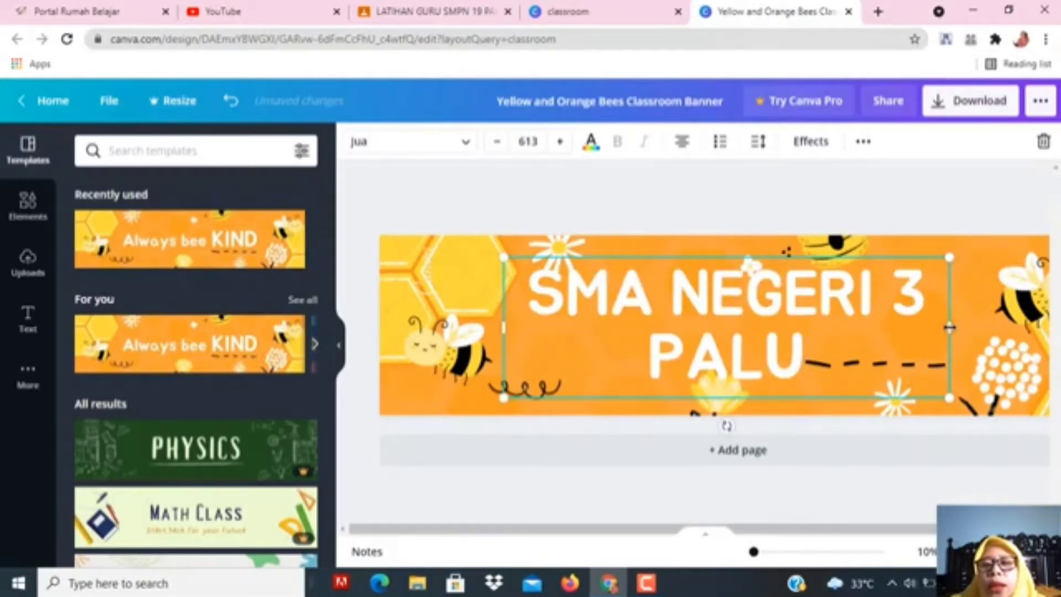
drag(949, 327, 978, 327)
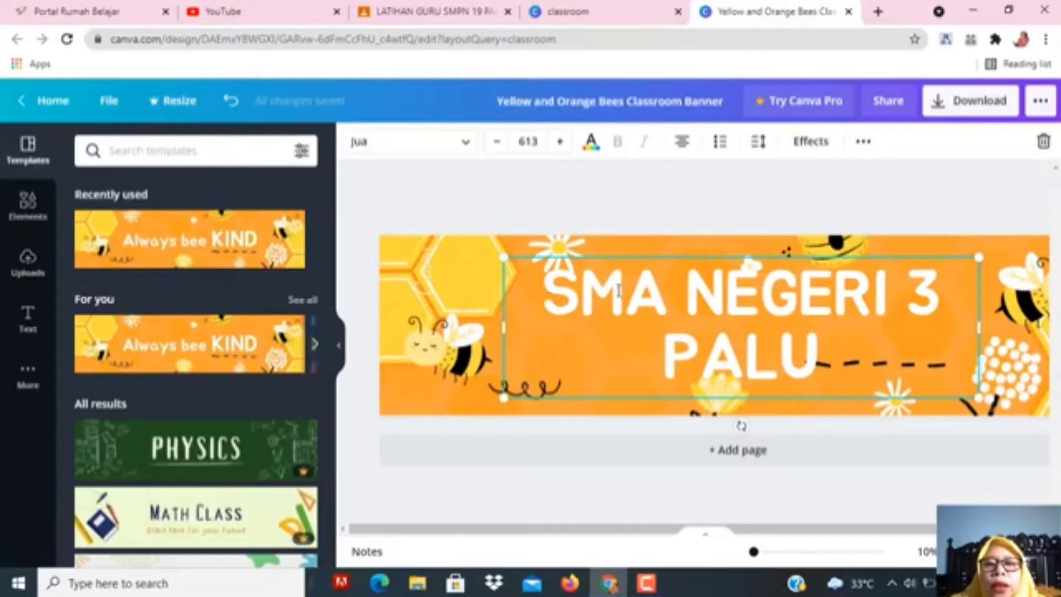
Change the colour of the whole "SMA NEGERI 3 PALU" text to the dark blue default colour.
drag(543, 293, 815, 351)
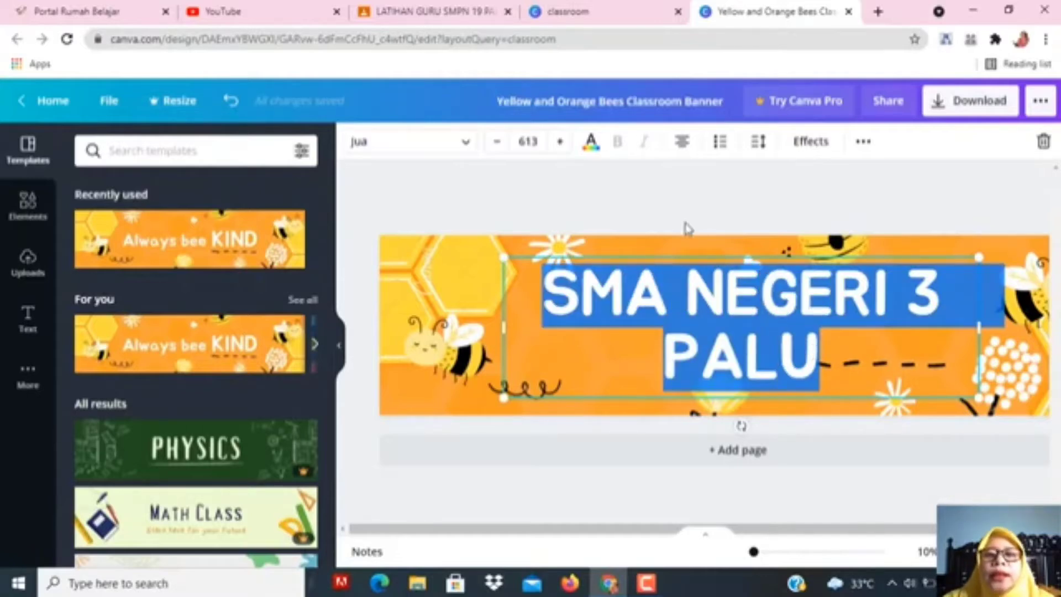
click(592, 148)
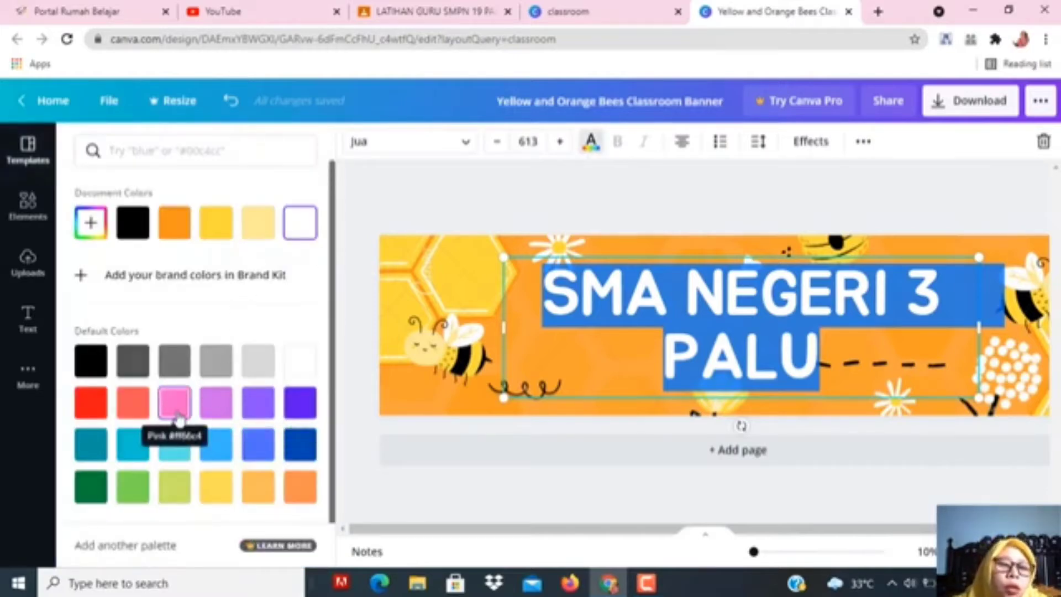
click(303, 452)
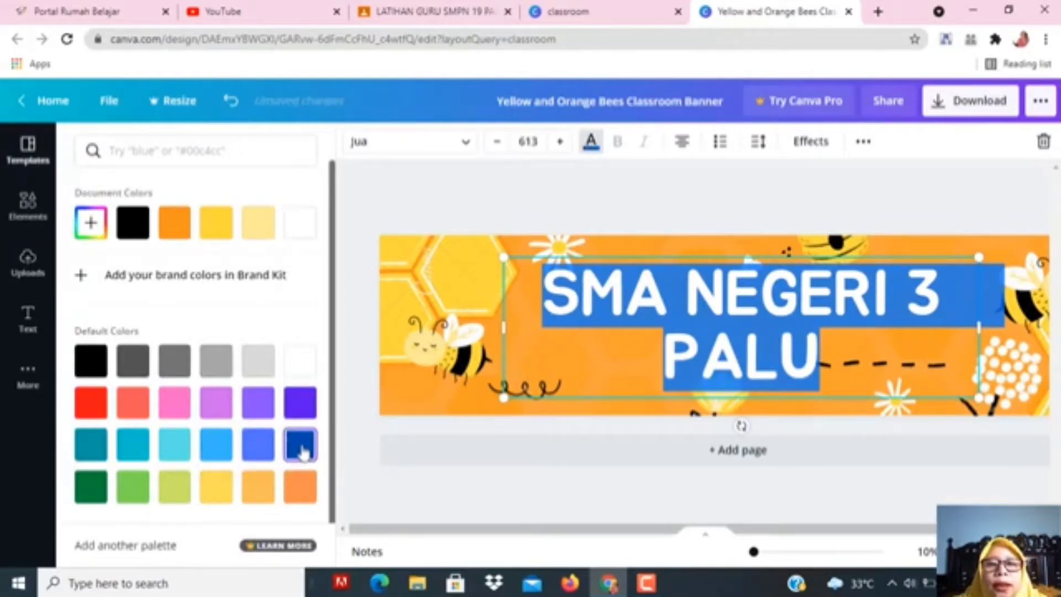
click(532, 369)
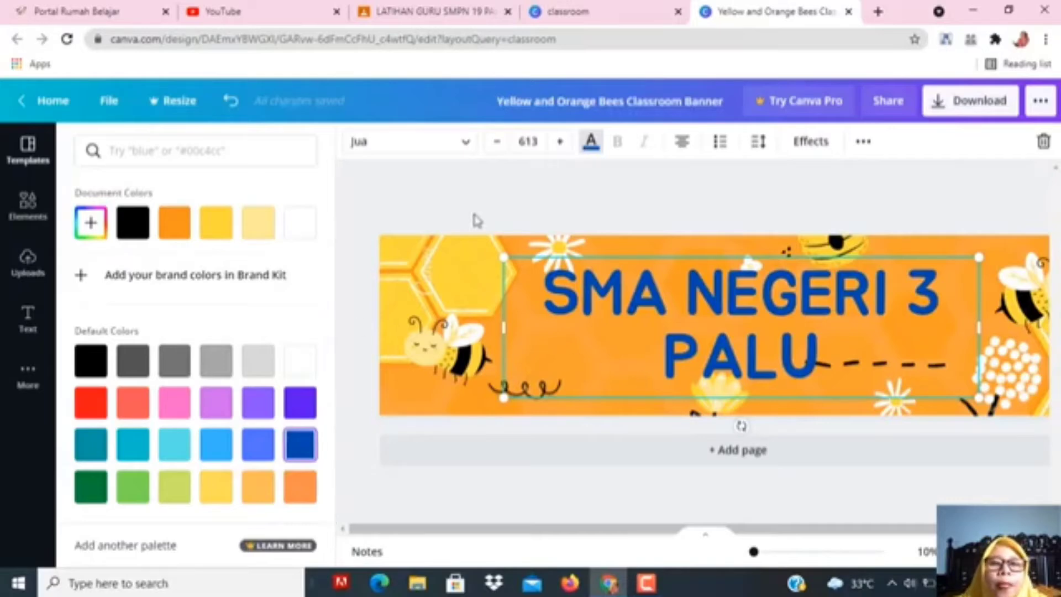
key(Escape)
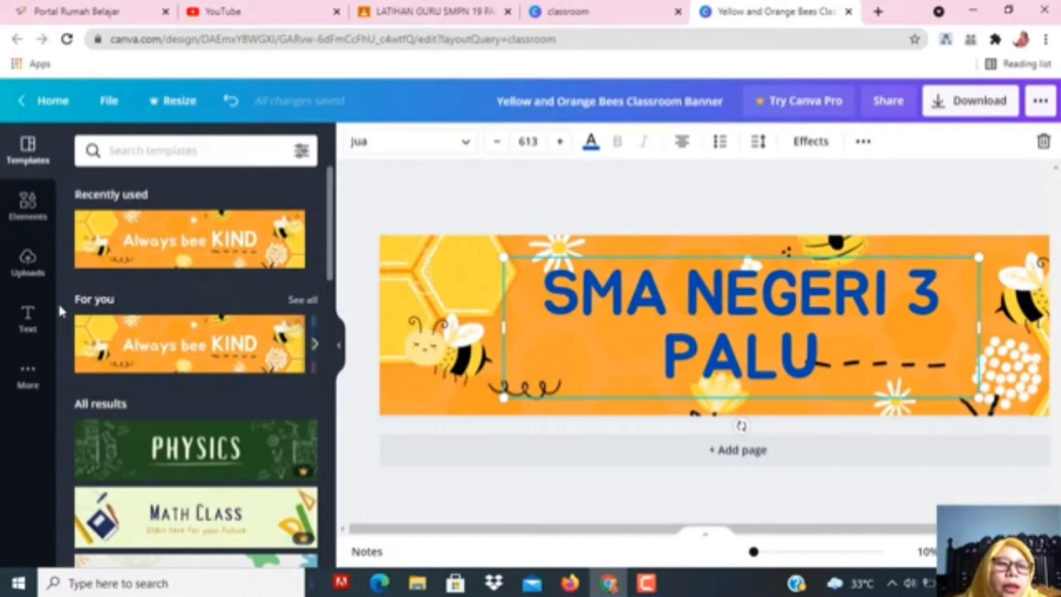
Add a heading text box to the banner and move it directly below the word "PALU".
click(28, 325)
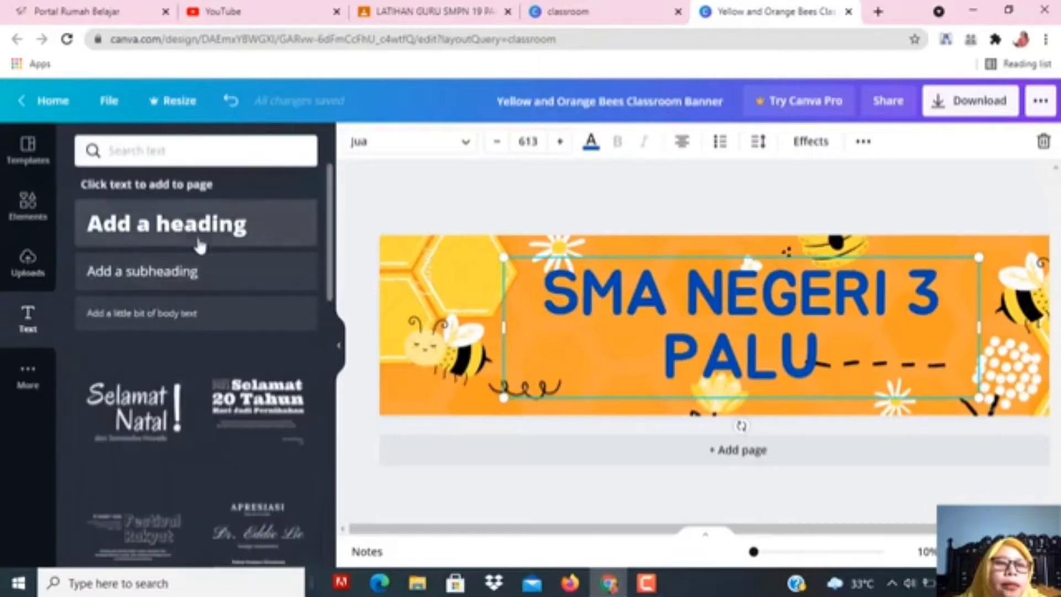
click(194, 231)
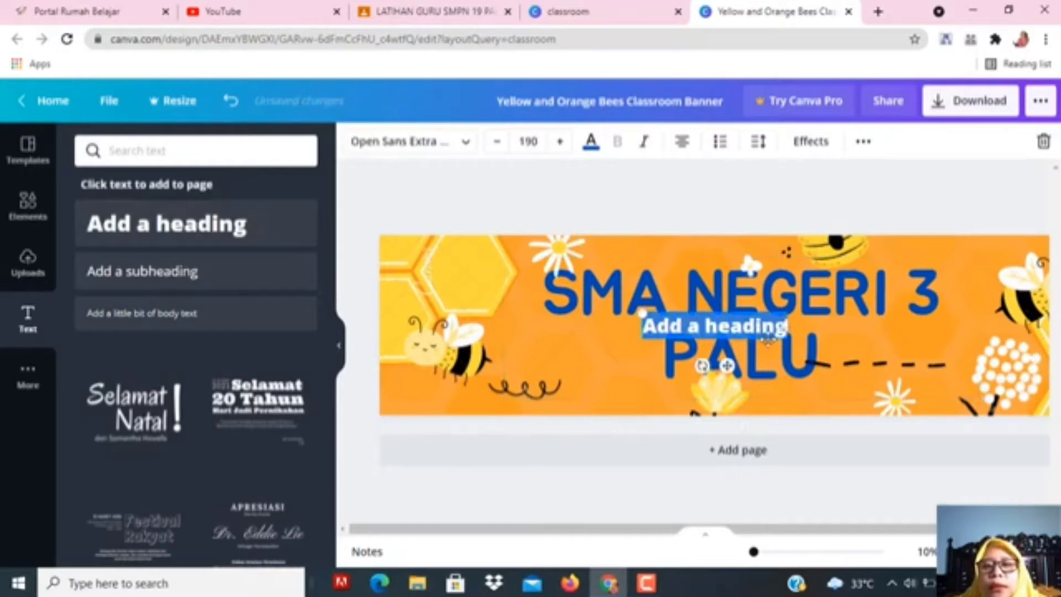
click(773, 327)
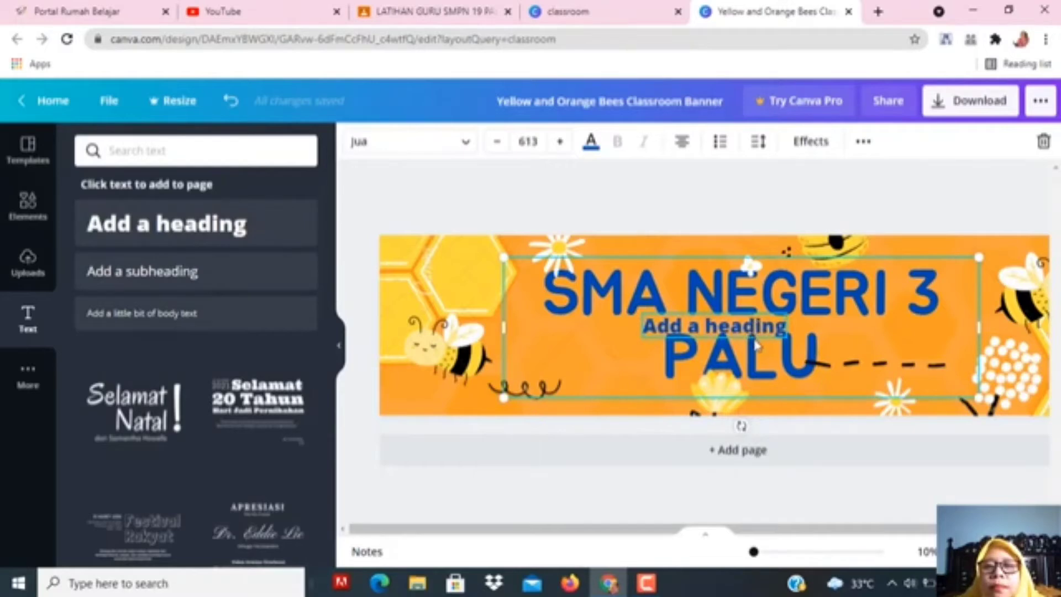
click(789, 334)
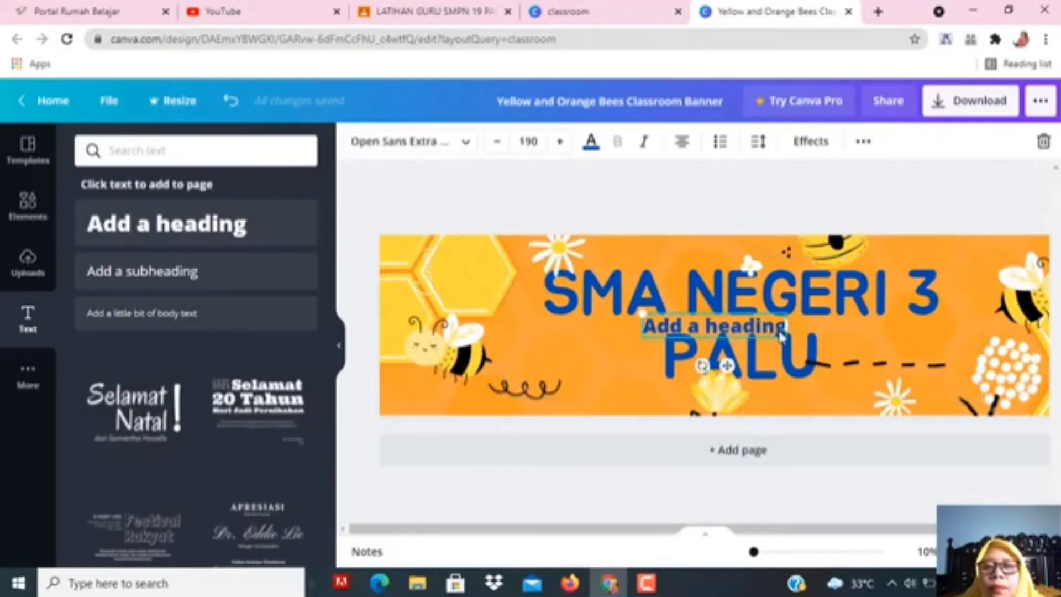
click(737, 330)
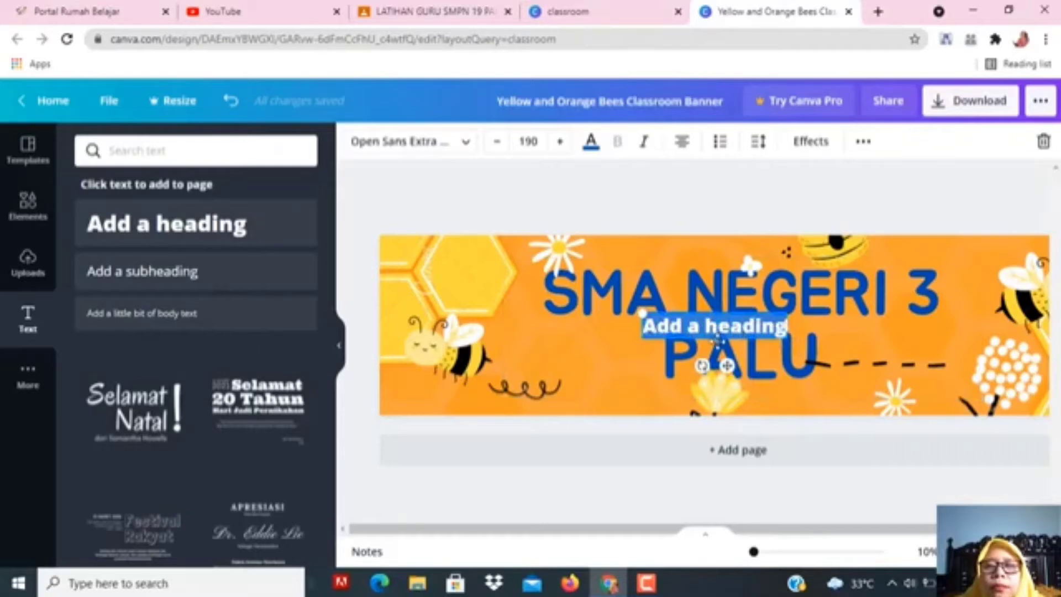
drag(717, 341, 743, 412)
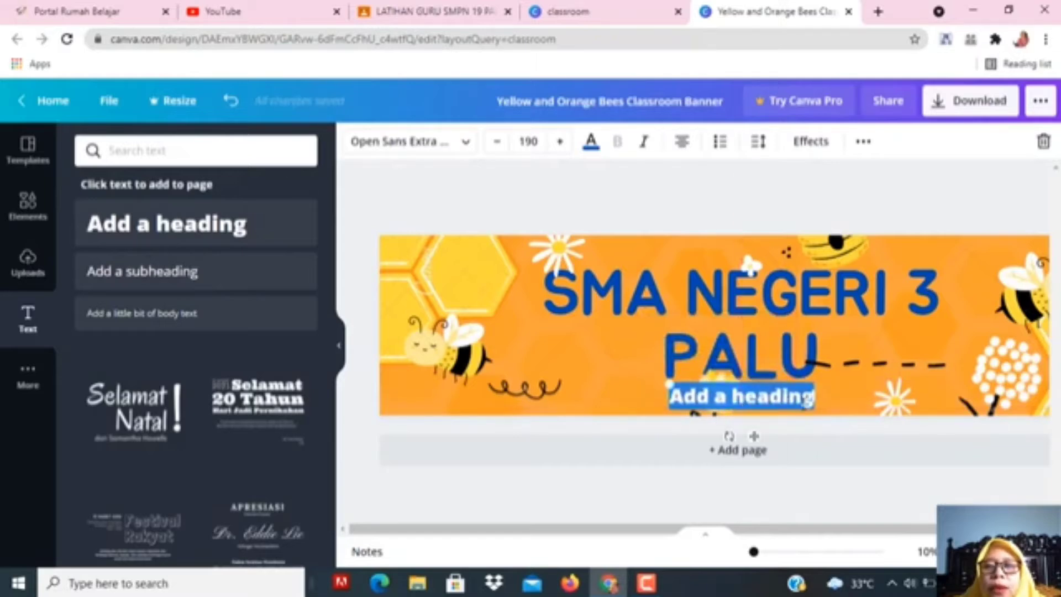
Clear the new heading's placeholder text and widen its text box toward the white daisy on the right.
double_click(809, 398)
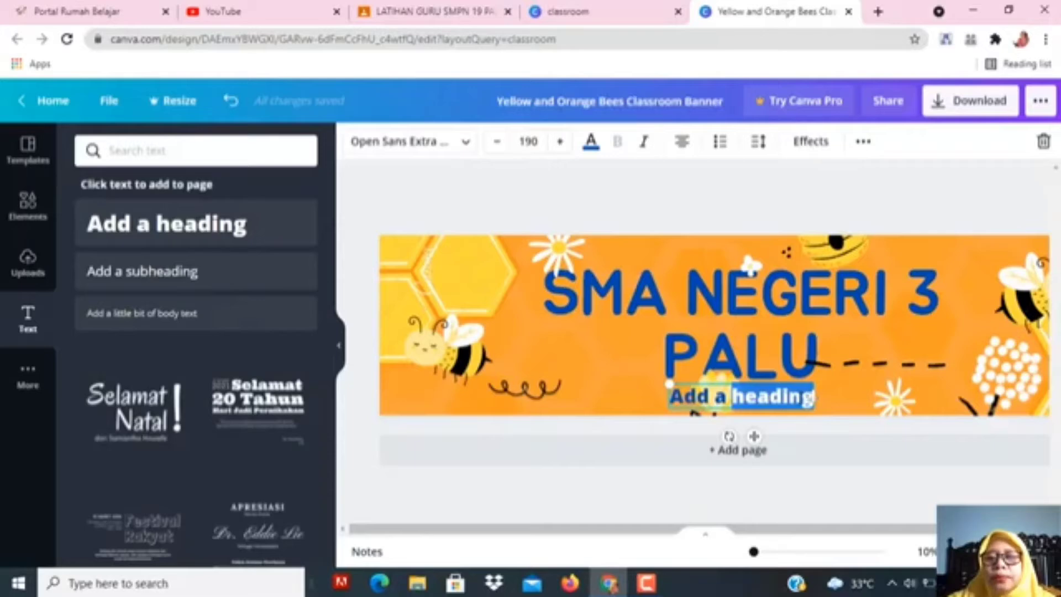
click(810, 397)
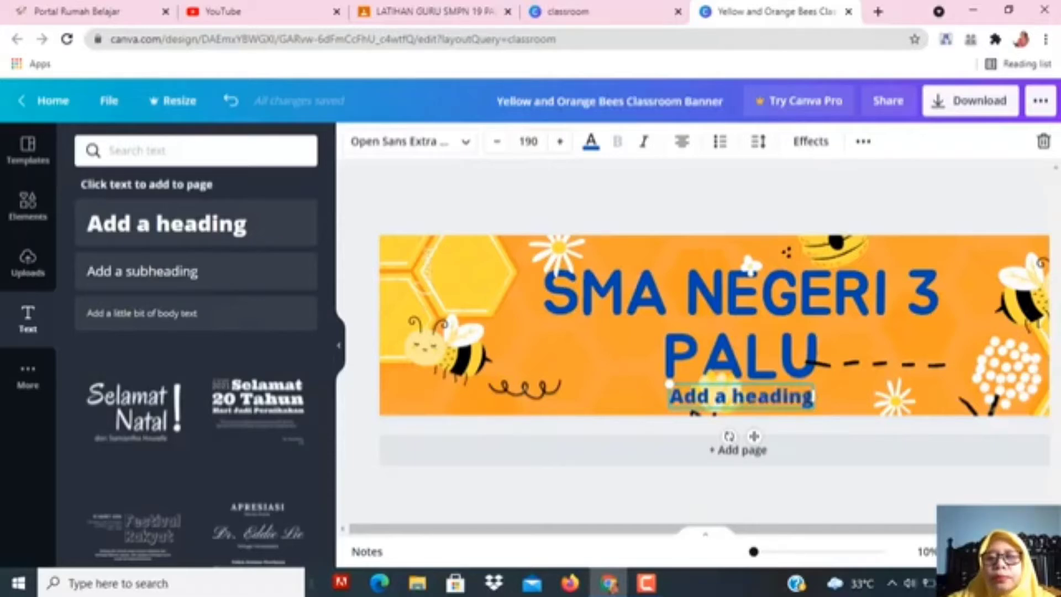
key(BackSpace)
key(BackSpace)
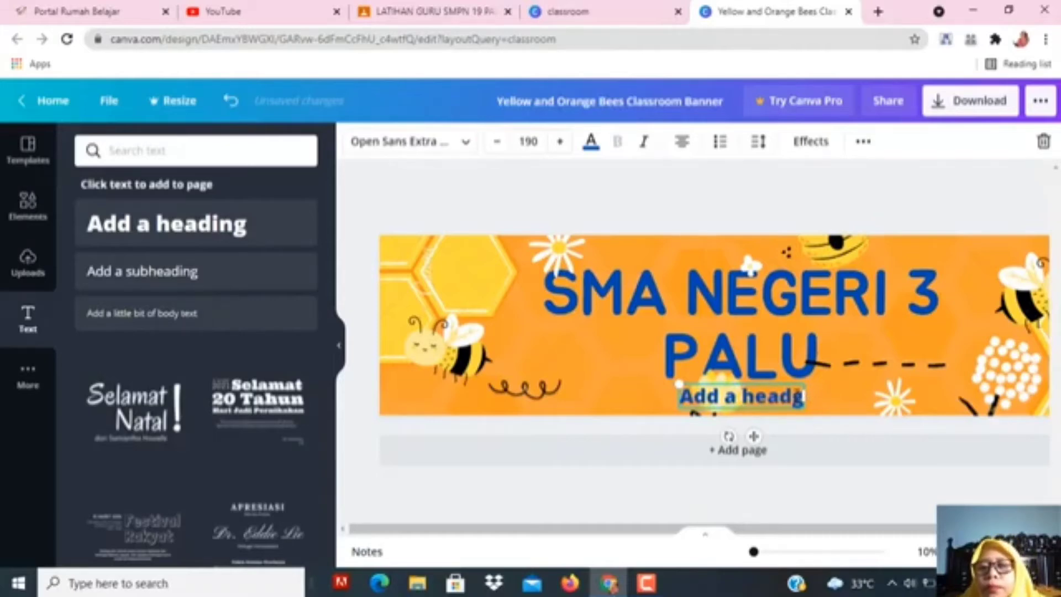
key(BackSpace)
key(BackSpace)
key(BackSpace)
key(BackSpace)
key(BackSpace)
key(BackSpace)
key(BackSpace)
key(BackSpace)
key(BackSpace)
key(BackSpace)
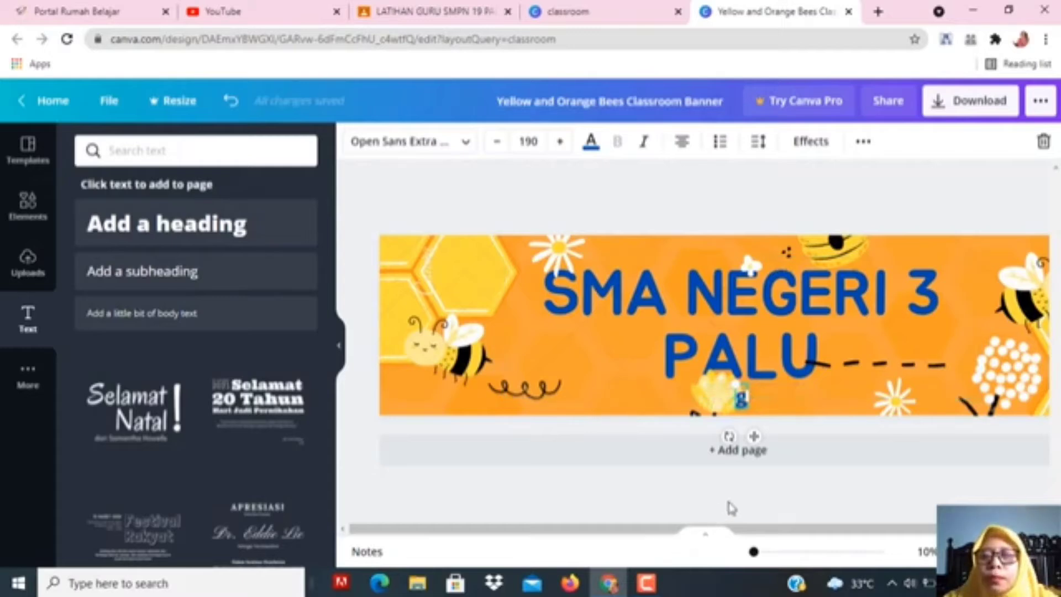
drag(748, 398, 831, 398)
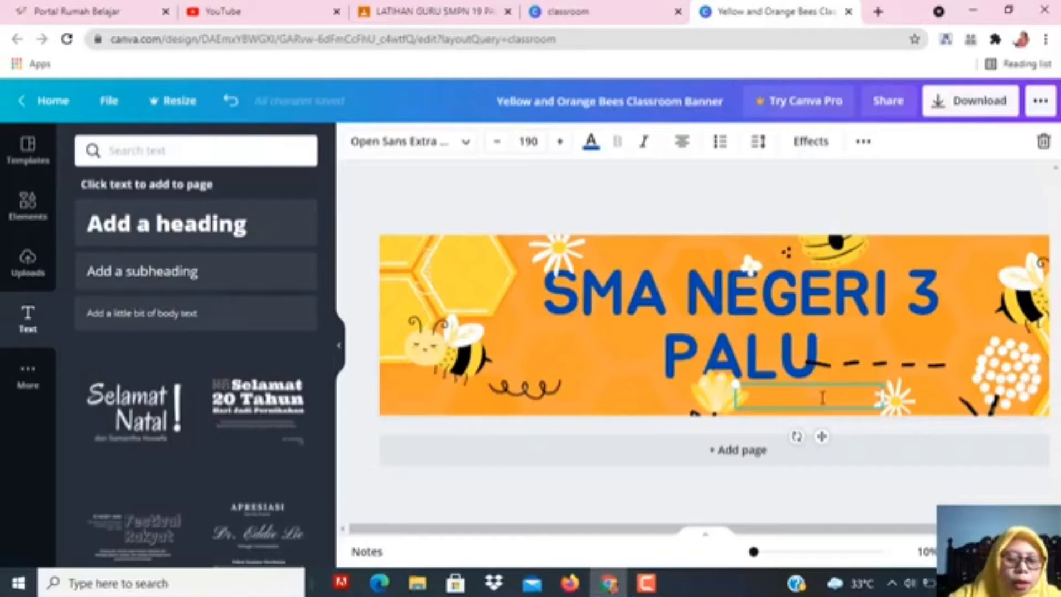
Enter "TAHUNPELAJARAN 2021/2022" as the heading and widen its text box leftward so the text fits on one line.
text(TAJ)
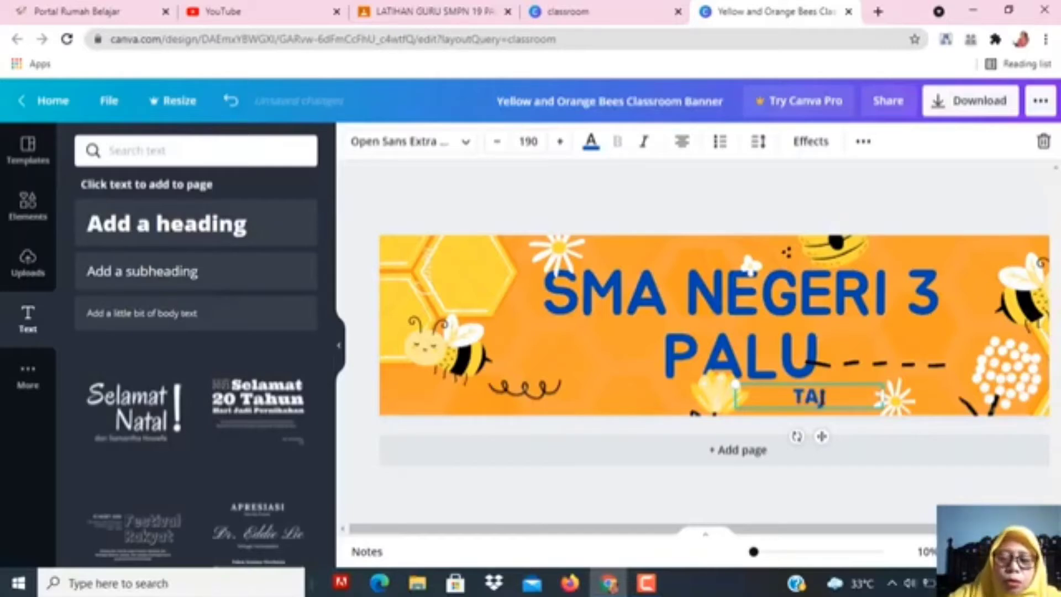
key(BackSpace)
text(HUNPEL)
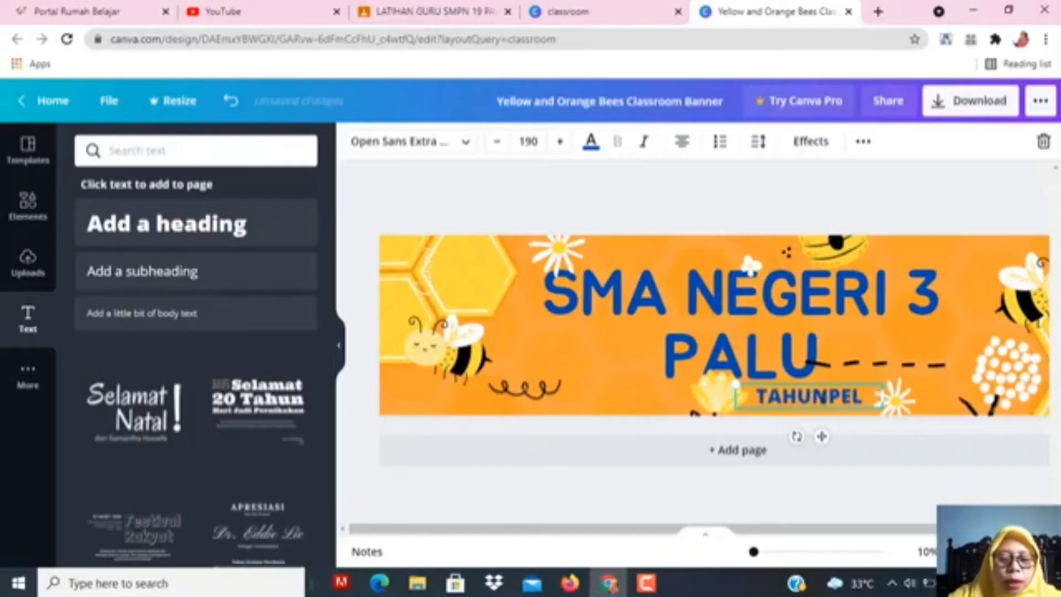
text(AJARAN)
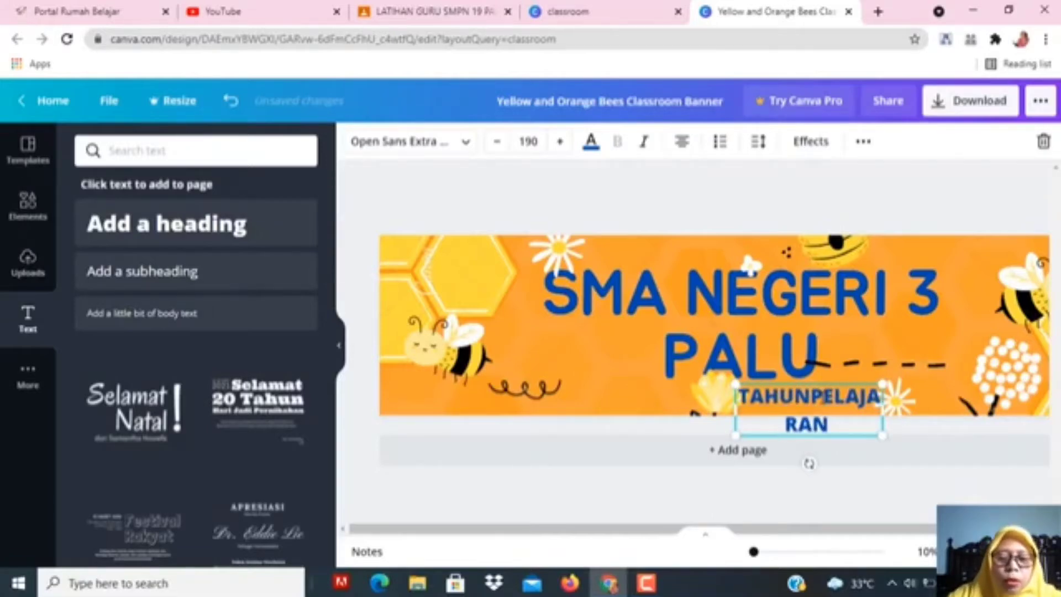
text( 2021/)
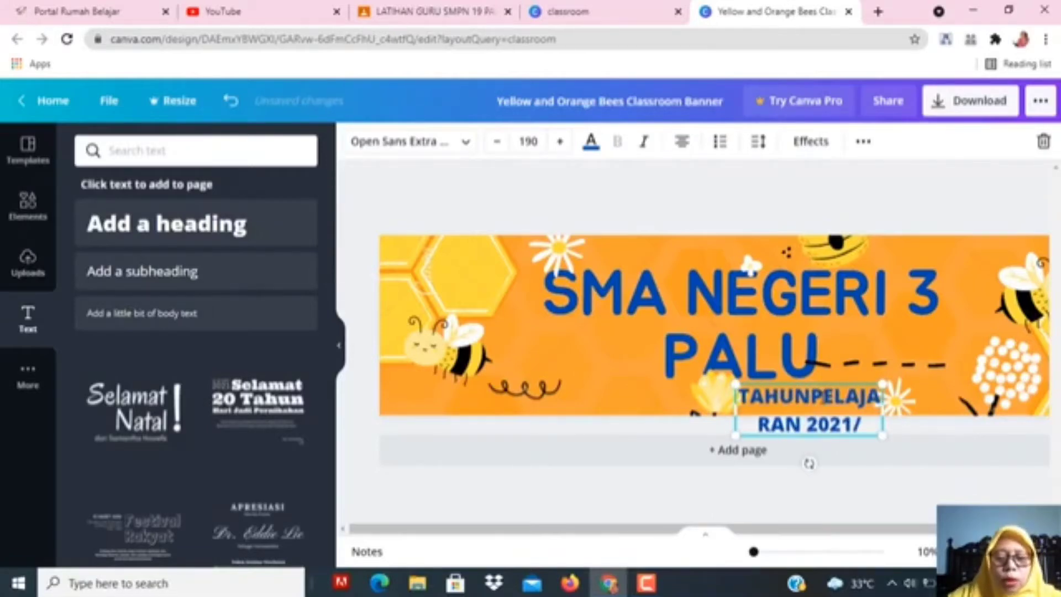
text(2021)
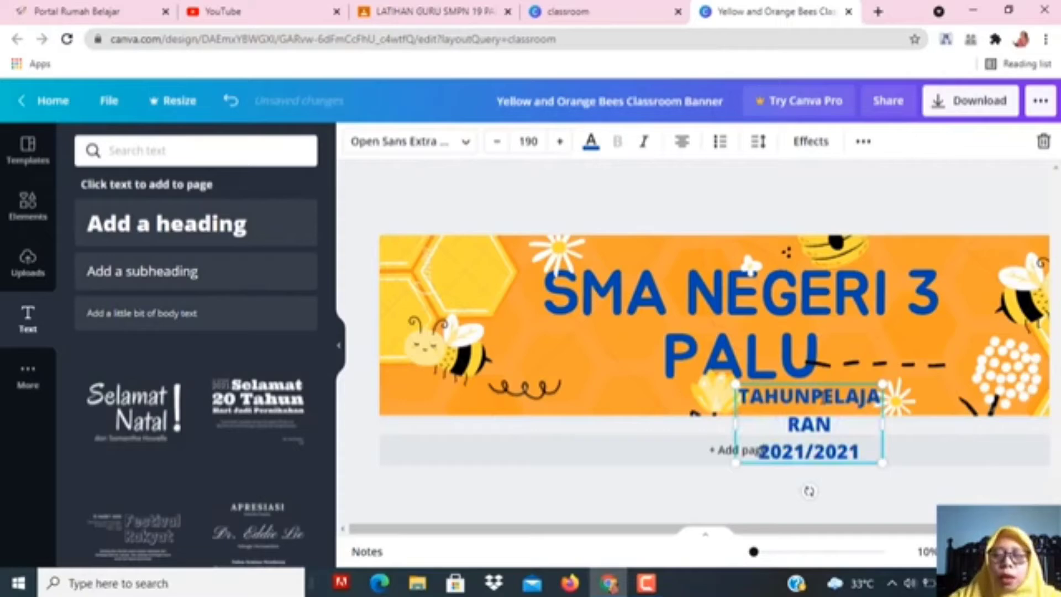
key(BackSpace)
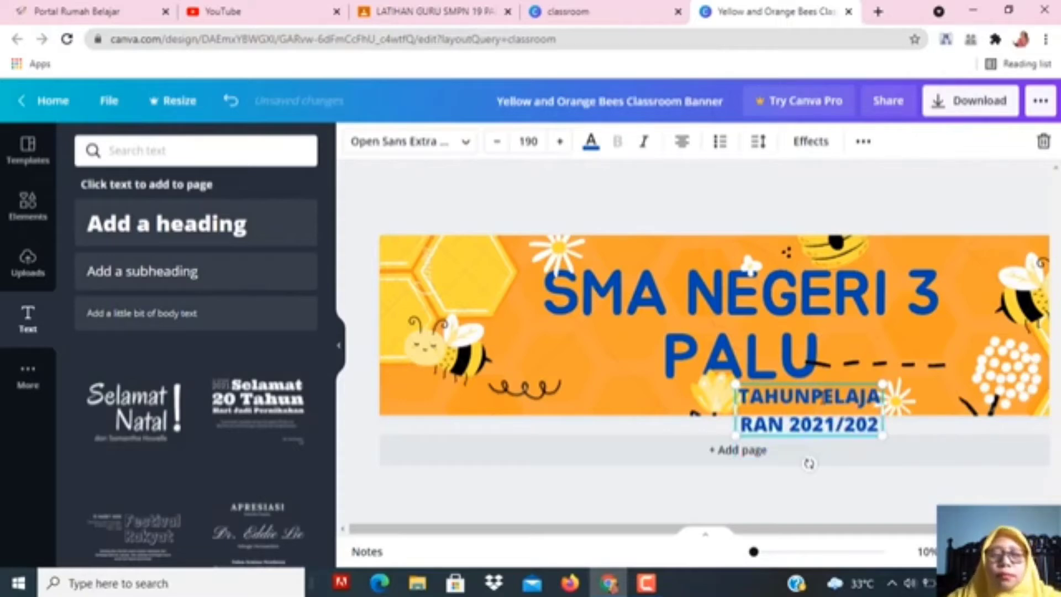
text(2)
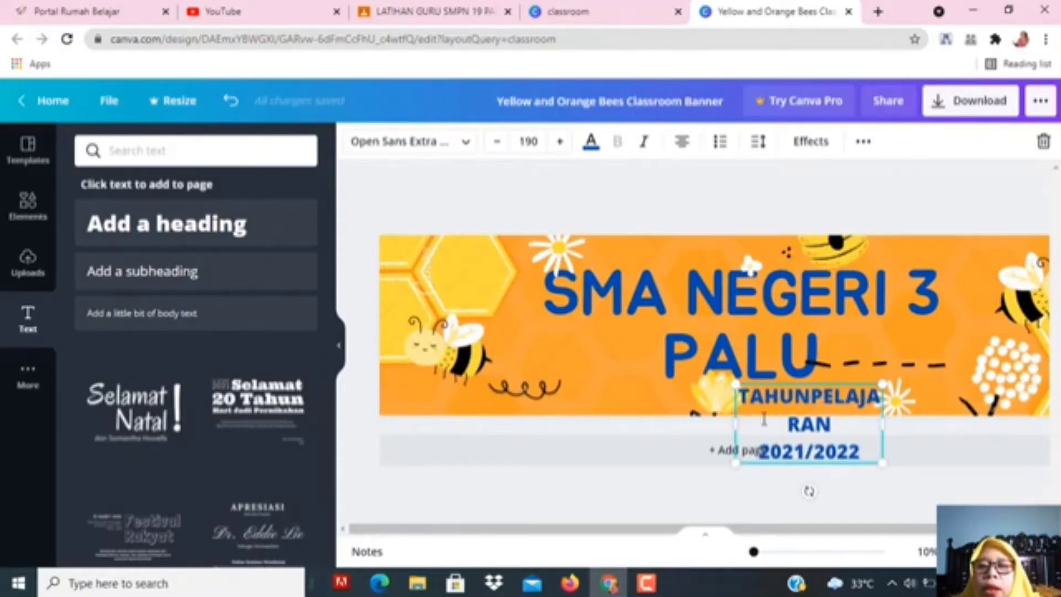
drag(733, 423, 541, 396)
Reduce the font size of the whole "SMA NEGERI 3 PALU" text to 589.
click(708, 349)
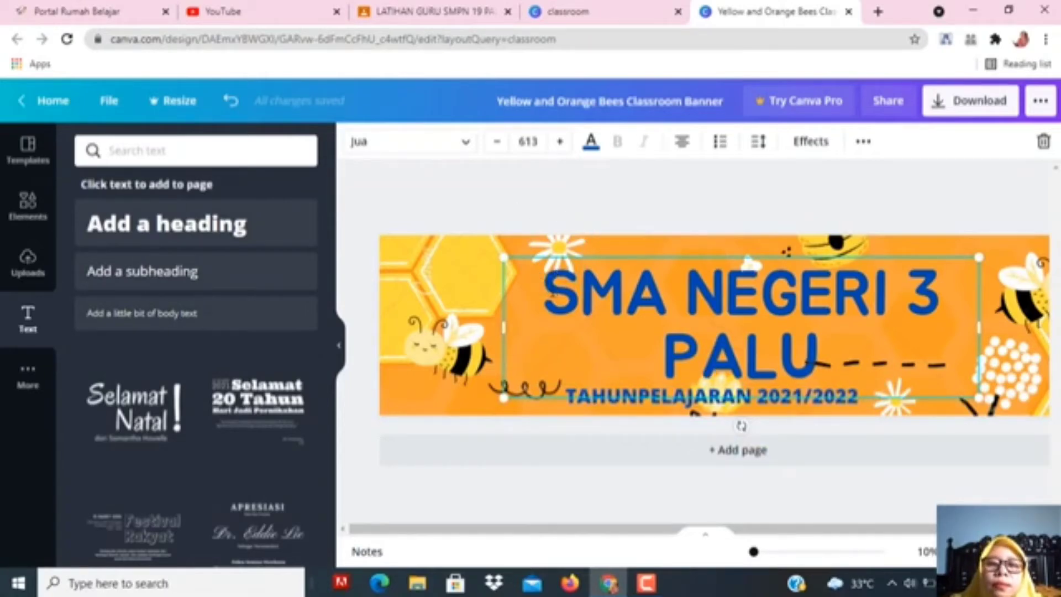
drag(545, 292, 815, 344)
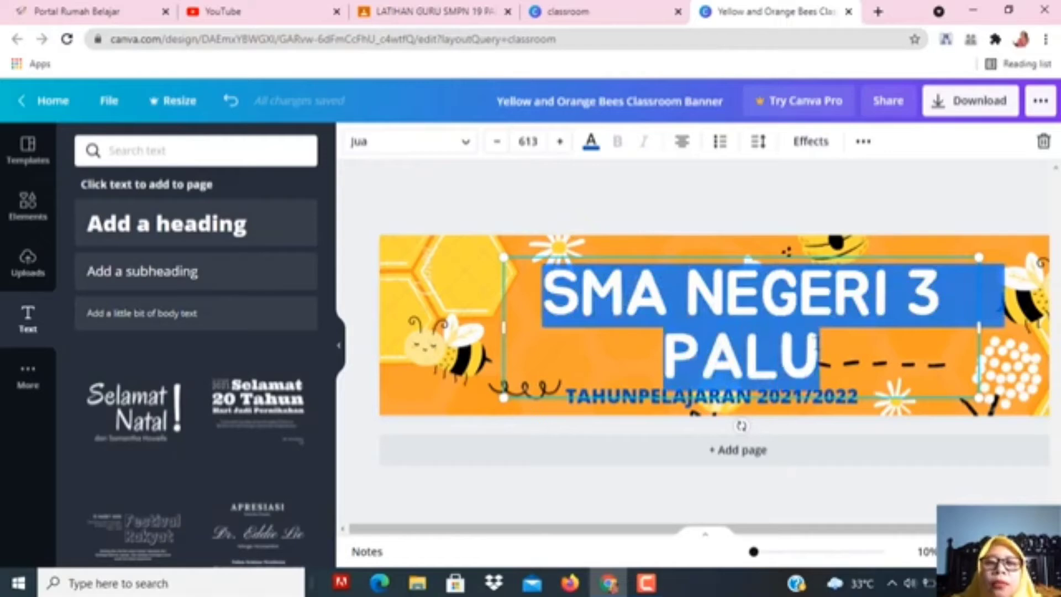
click(499, 143)
click(498, 142)
click(498, 143)
click(498, 143)
click(498, 143)
click(498, 143)
click(499, 143)
click(499, 143)
click(499, 142)
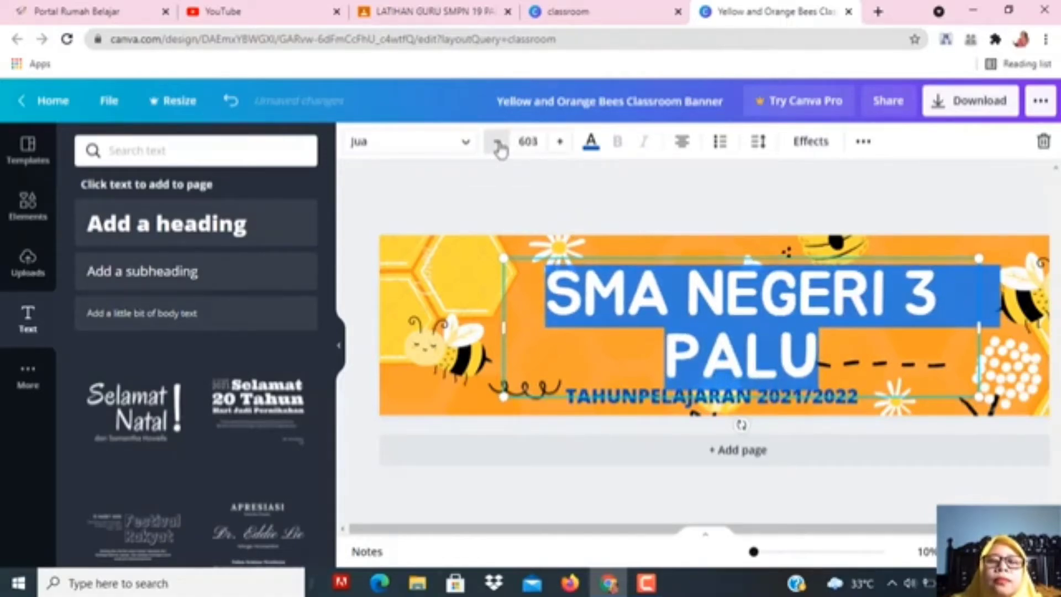
click(499, 142)
click(499, 143)
click(498, 143)
click(498, 143)
click(498, 142)
click(498, 143)
click(498, 142)
click(498, 142)
click(498, 142)
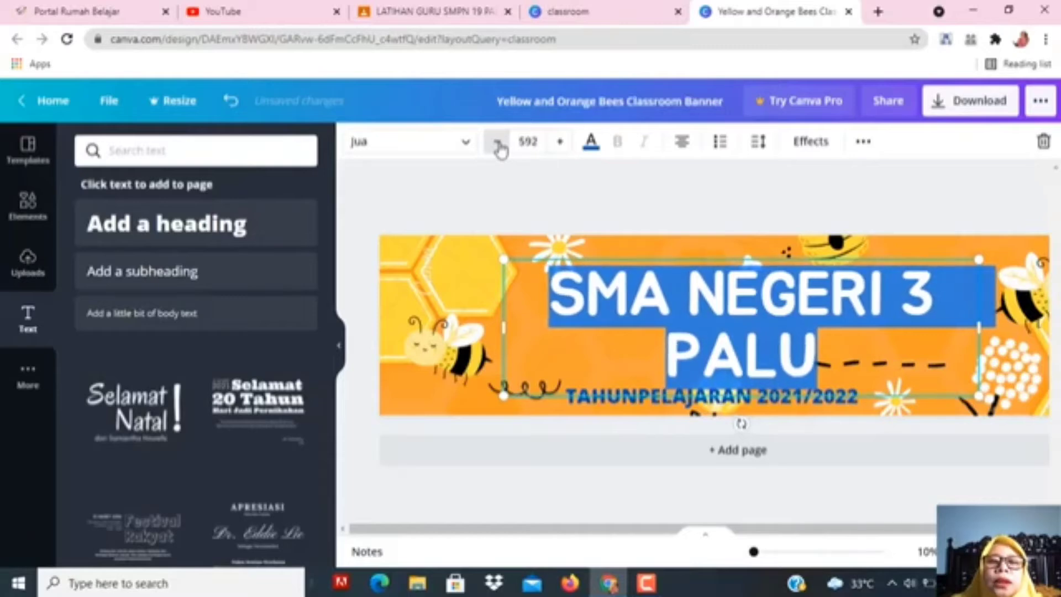
click(498, 143)
click(498, 143)
click(499, 143)
Try a preset font size of 64 for the "SMA NEGERI 3 PALU" text.
click(538, 141)
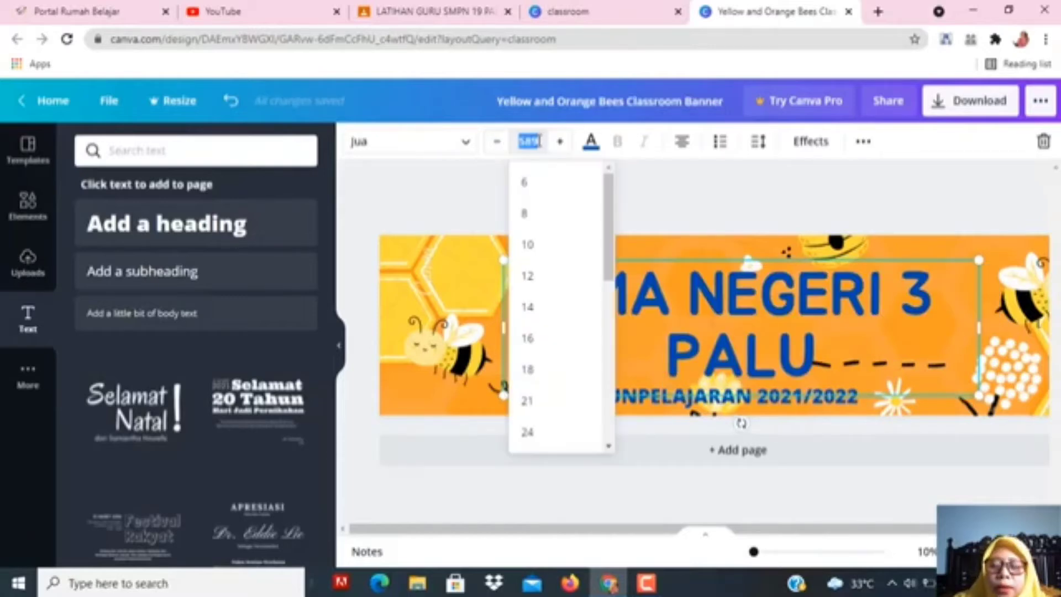
key(BackSpace)
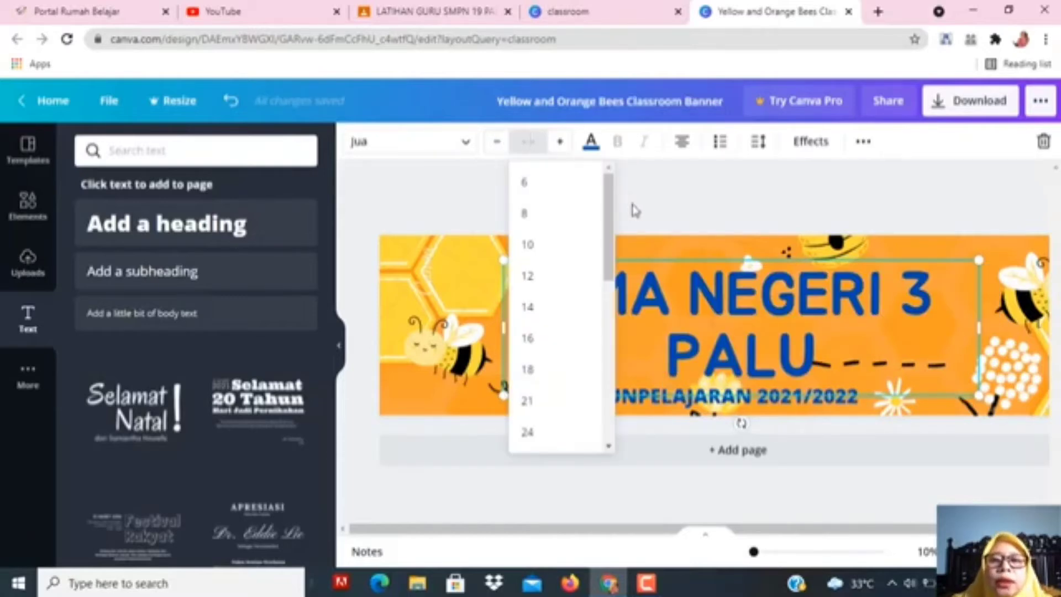
drag(608, 209, 625, 330)
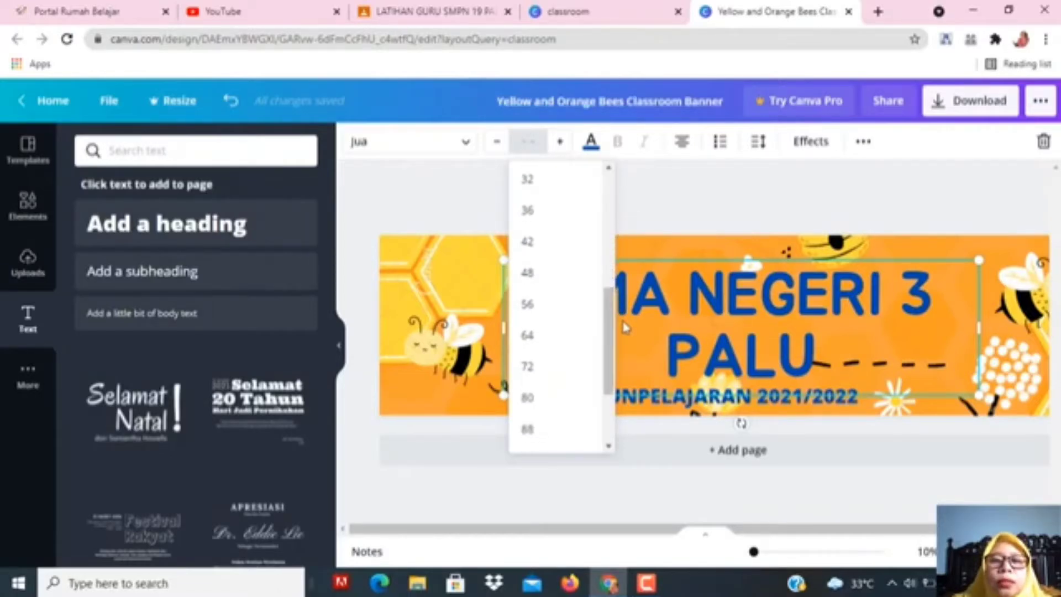
click(527, 335)
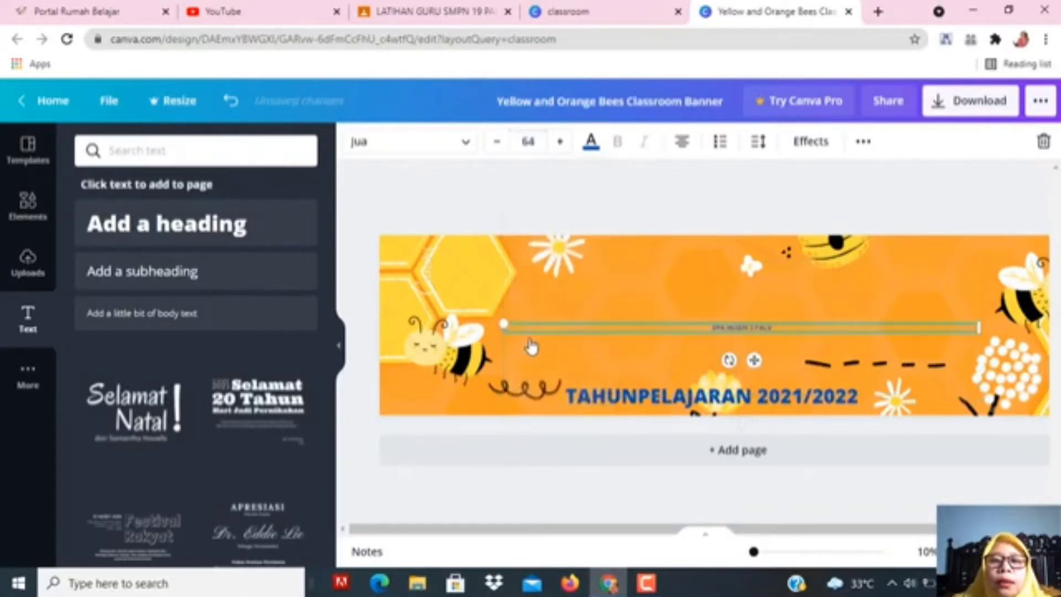
Set the "SMA NEGERI 3 PALU" font size to 567 and extend its text box slightly to the left.
click(538, 139)
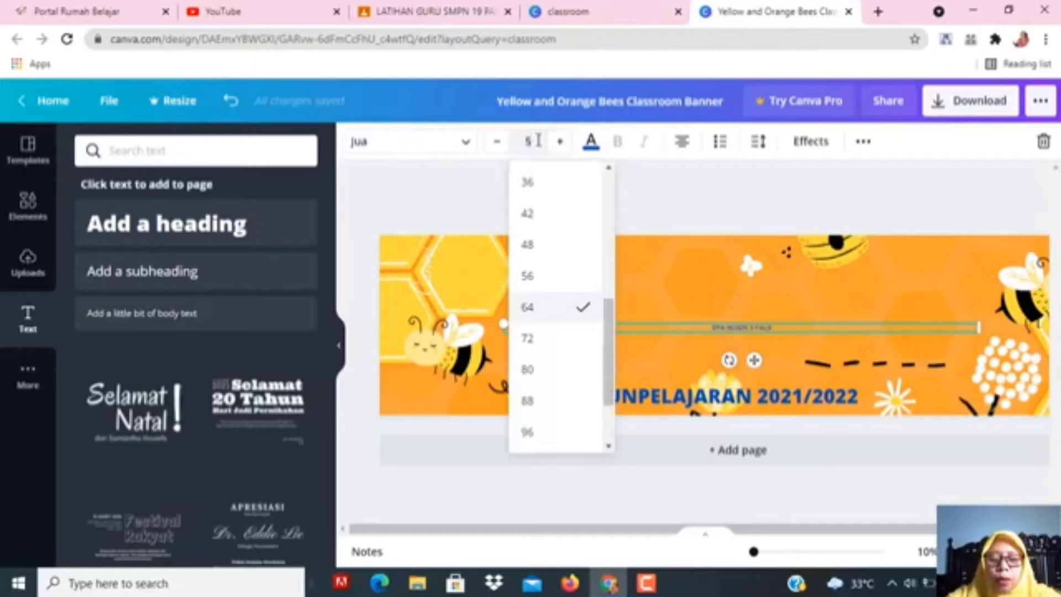
key(Return)
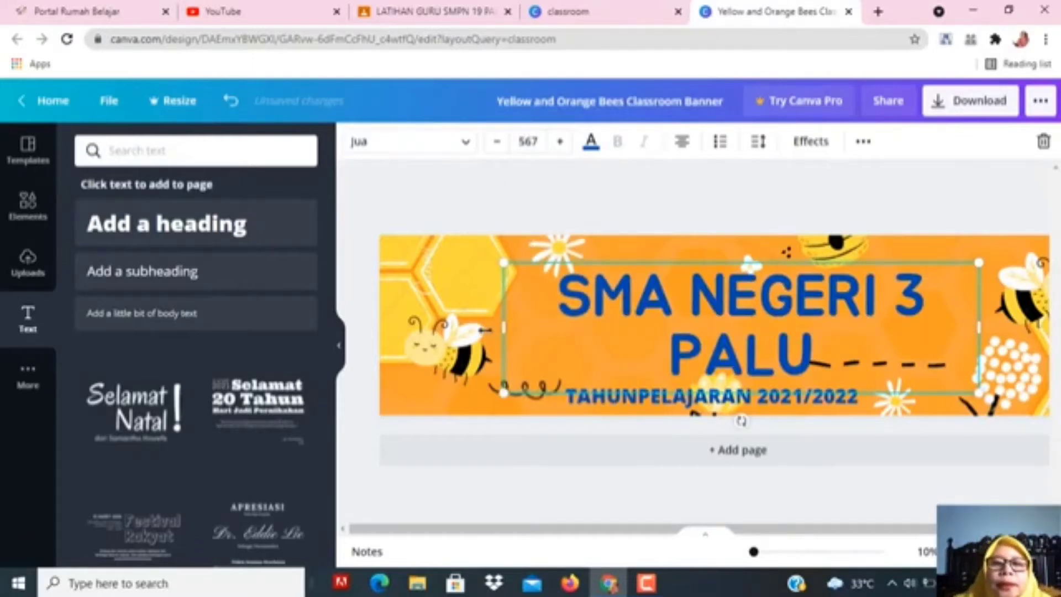
drag(503, 329, 479, 320)
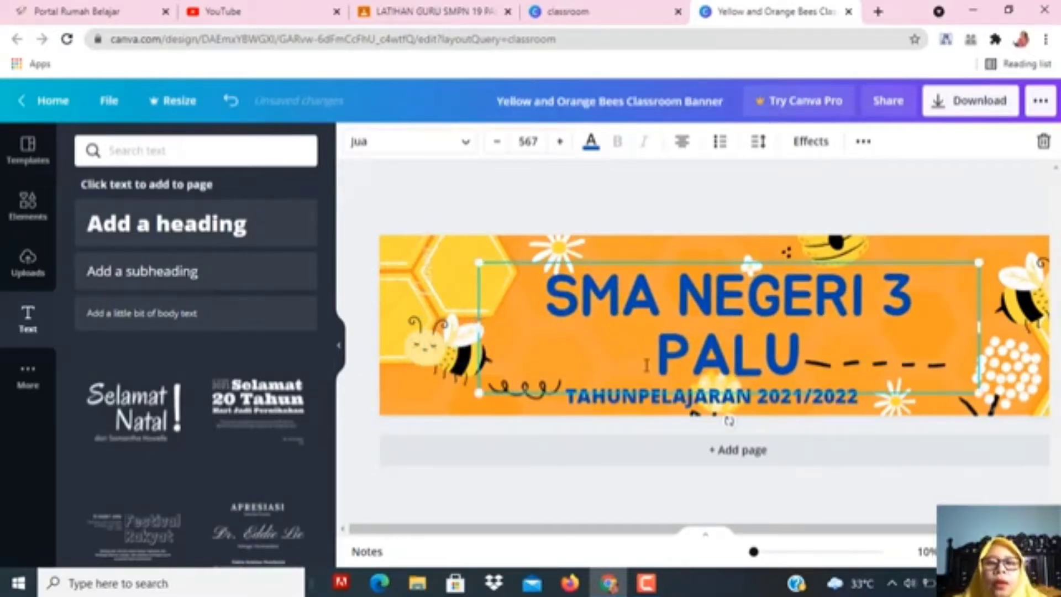
click(413, 210)
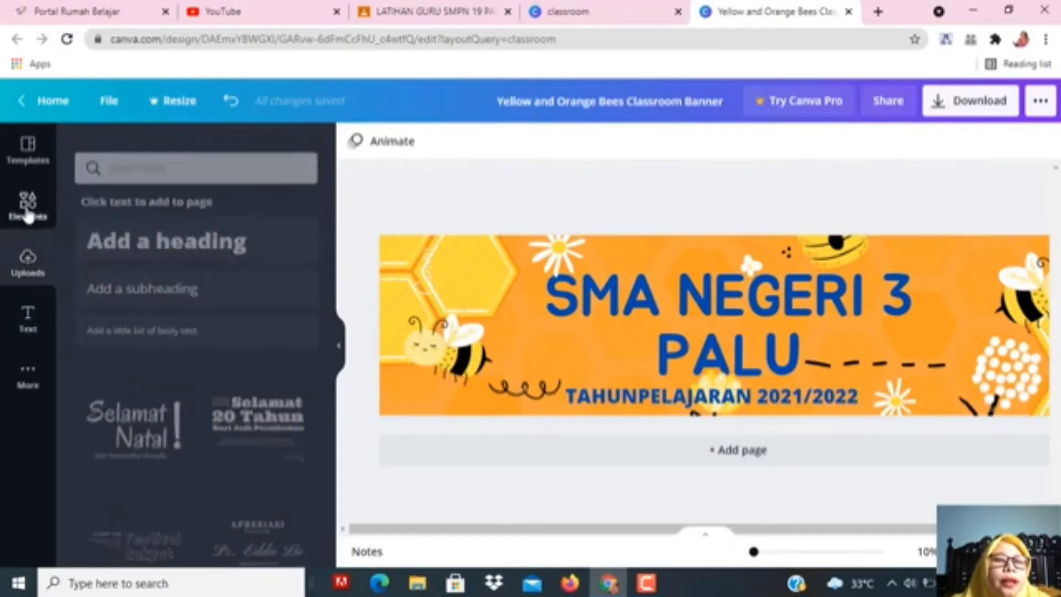
Search the elements for "ANIMATION" and add the animated scattered-stars graphic with red accents to the banner.
click(27, 213)
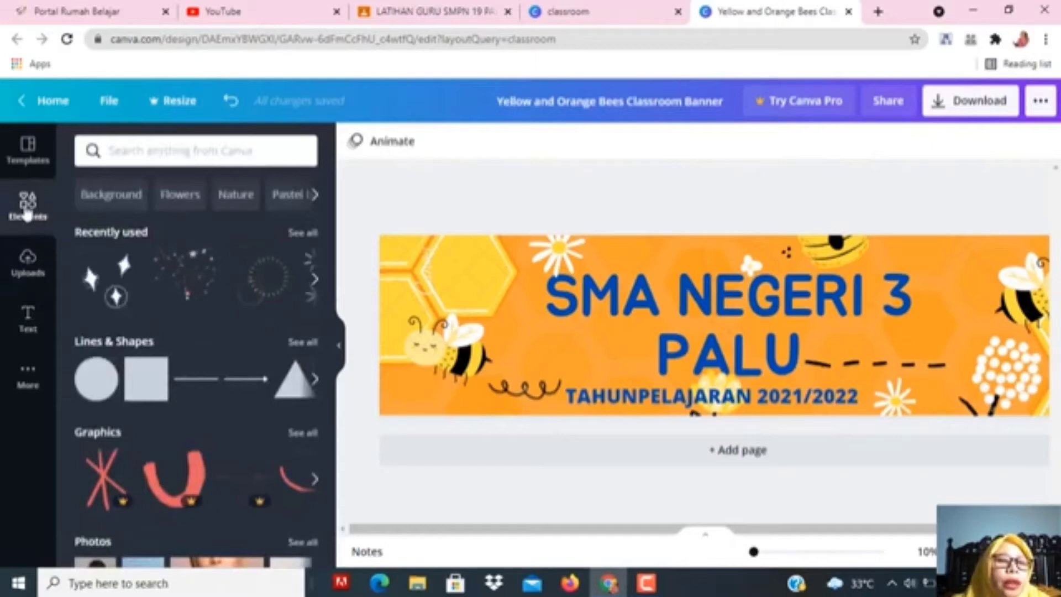
click(165, 151)
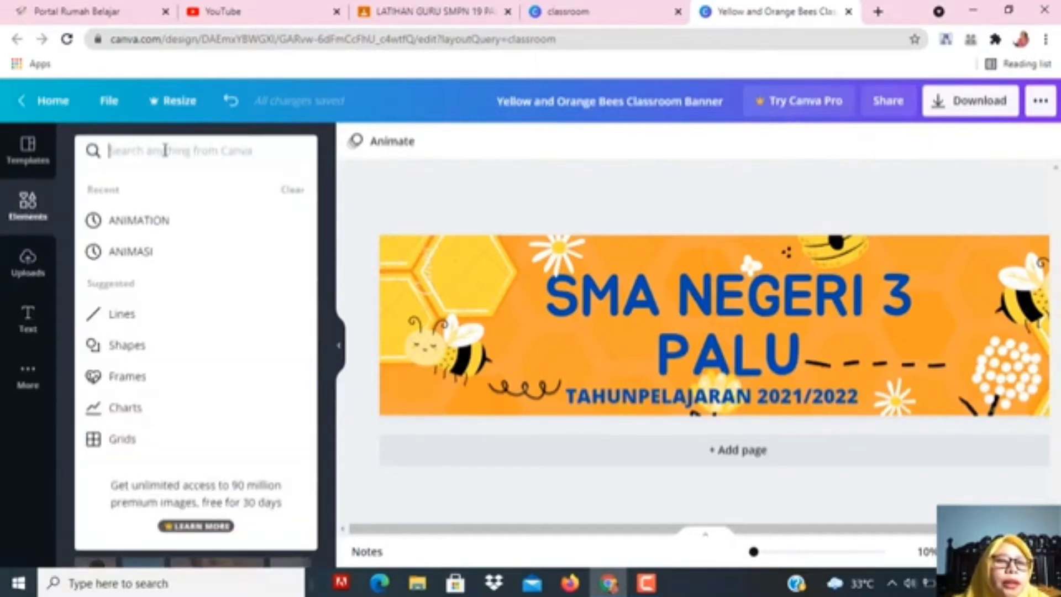
click(156, 223)
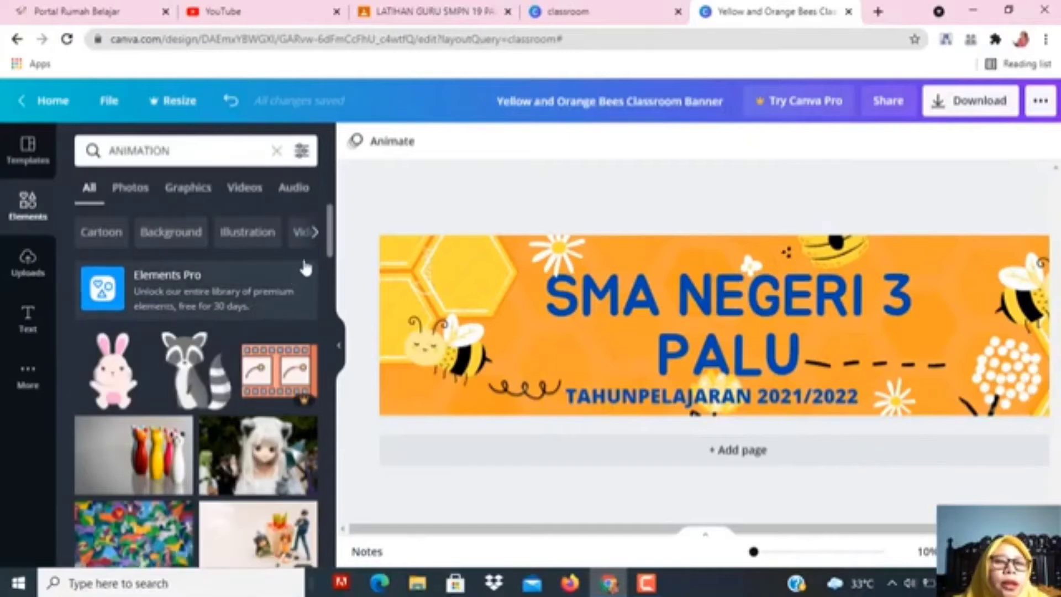
drag(331, 239, 335, 431)
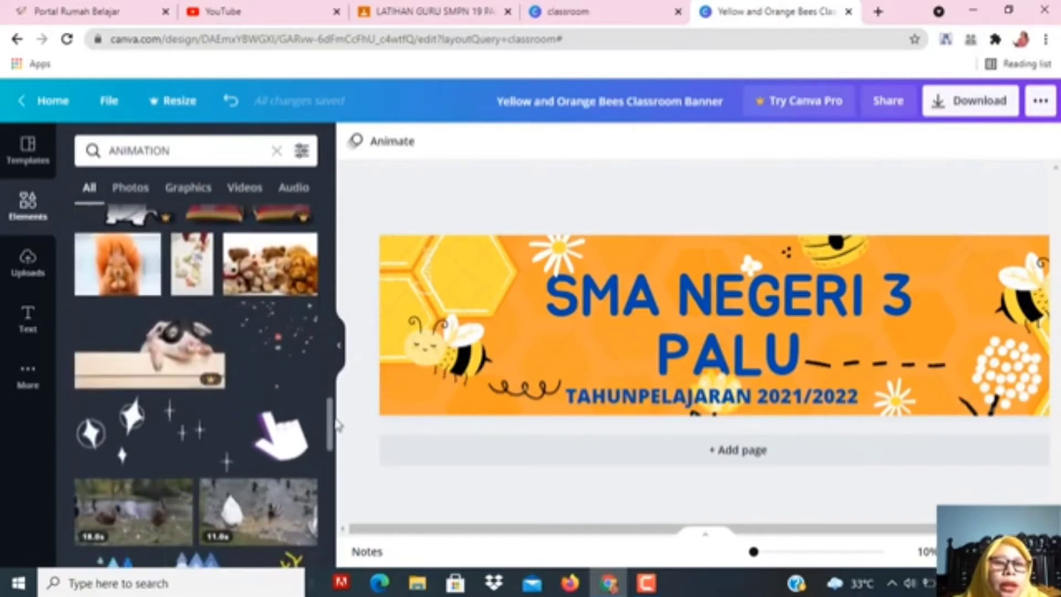
click(281, 332)
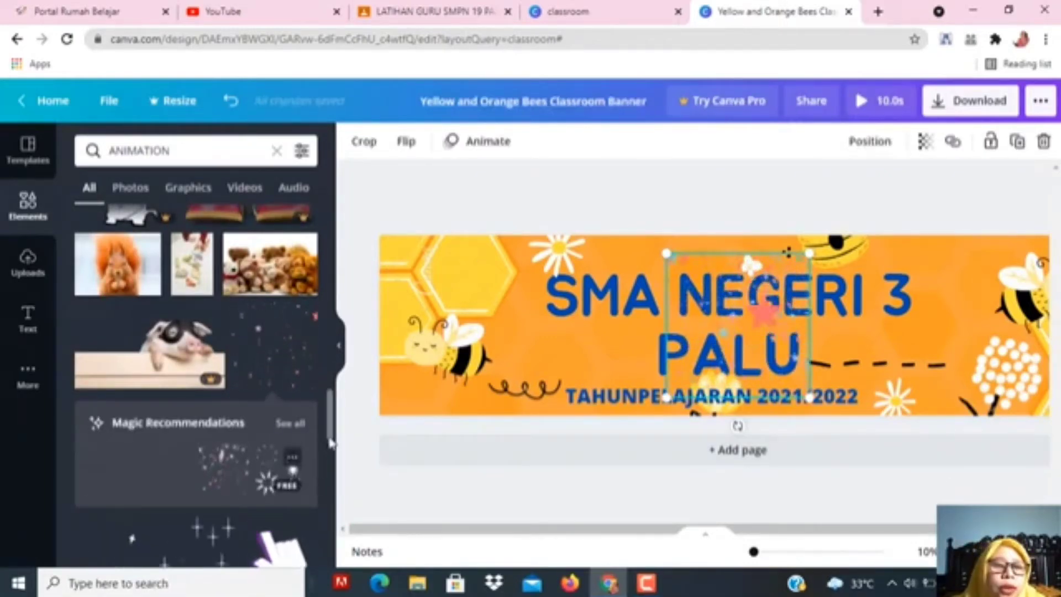
Add two animated white sparkle graphics, placing one over the bee at the banner's left end and one beside the bee at its right end.
scroll(332, 450, down, 4)
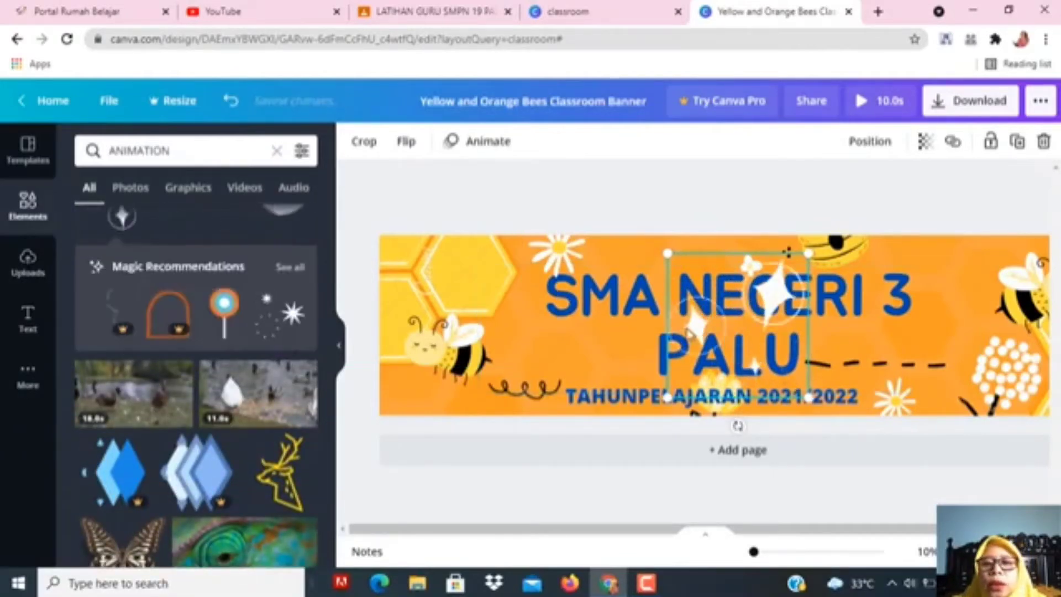
drag(675, 334, 441, 330)
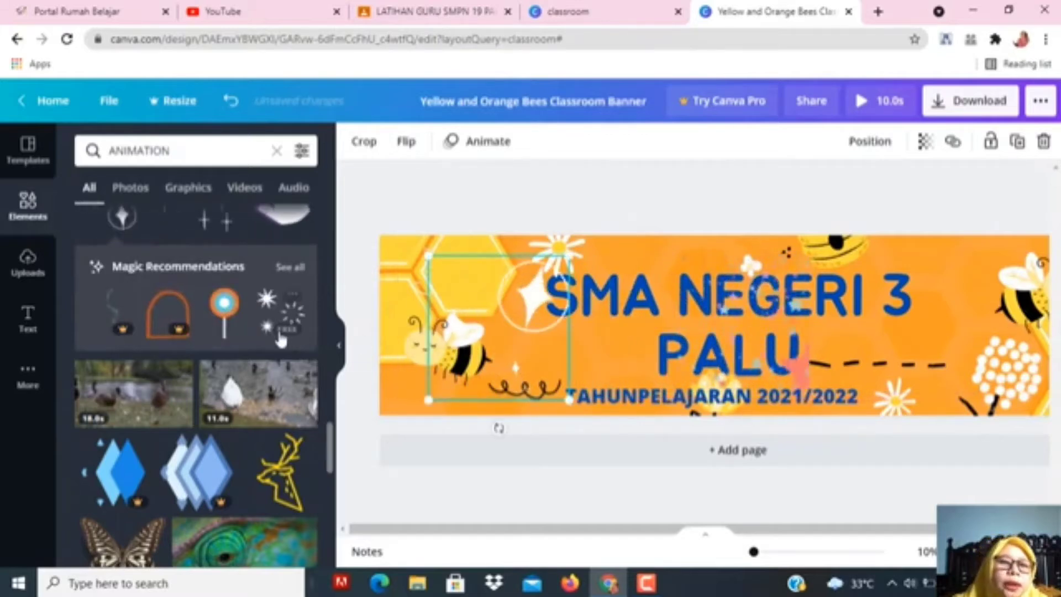
click(124, 218)
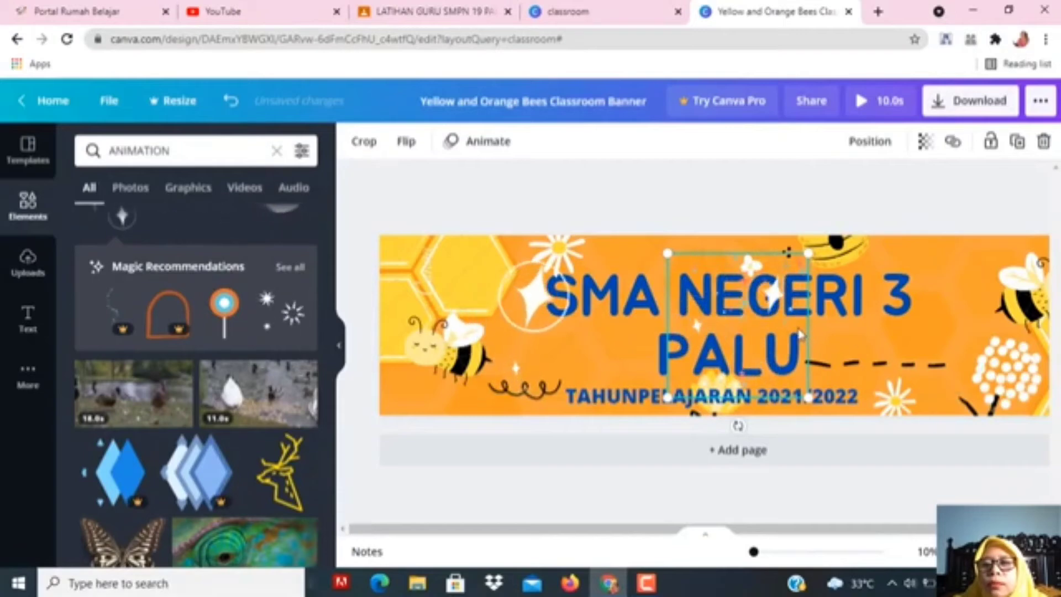
drag(800, 328, 975, 310)
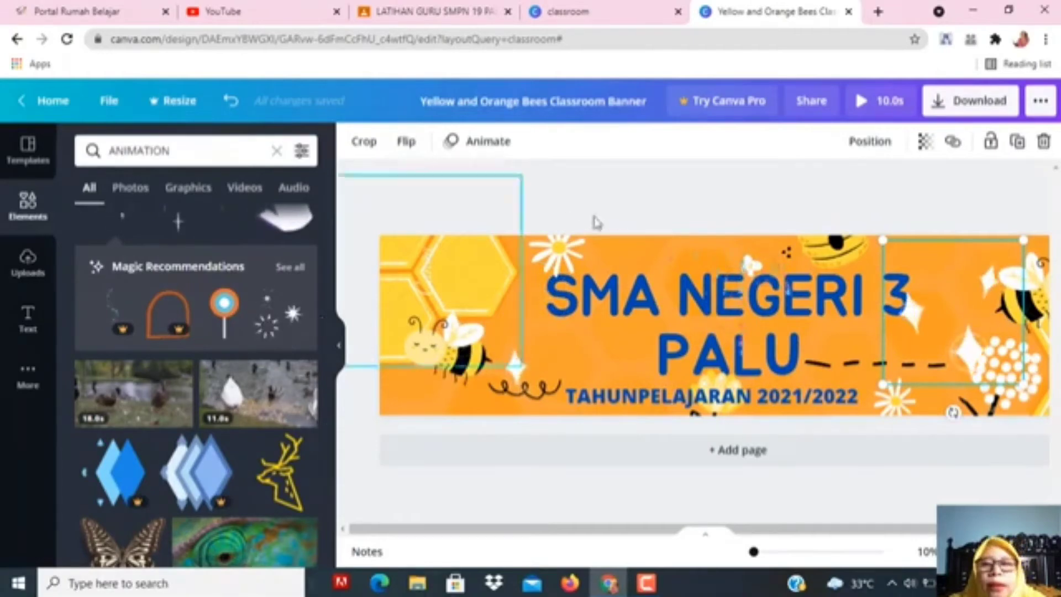
click(641, 209)
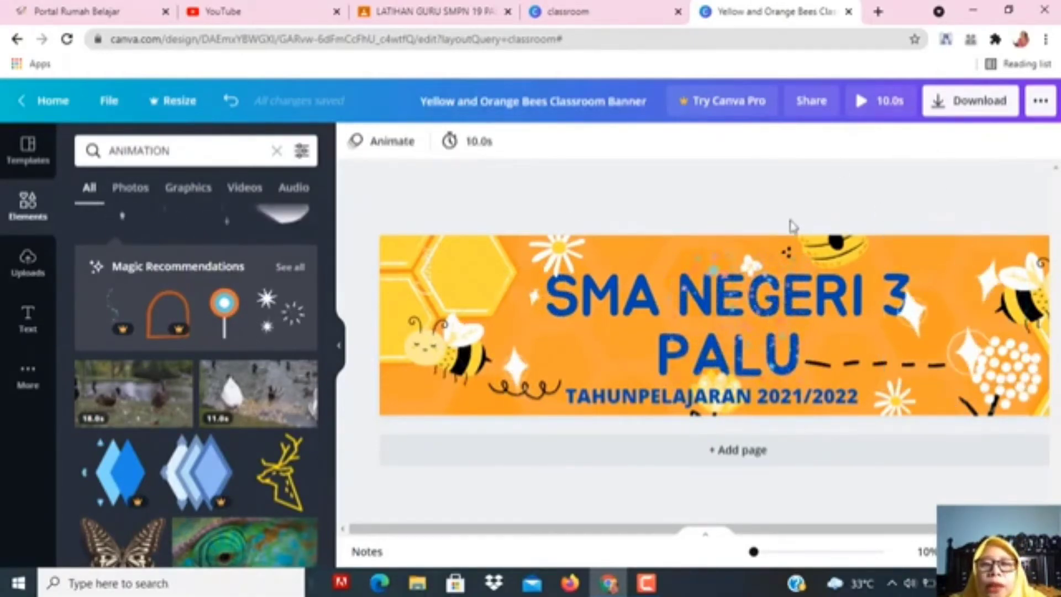
Try to download the banner as a GIF with Canva Pro, checking the 30-day free trial plans and dismissing the offer.
click(974, 116)
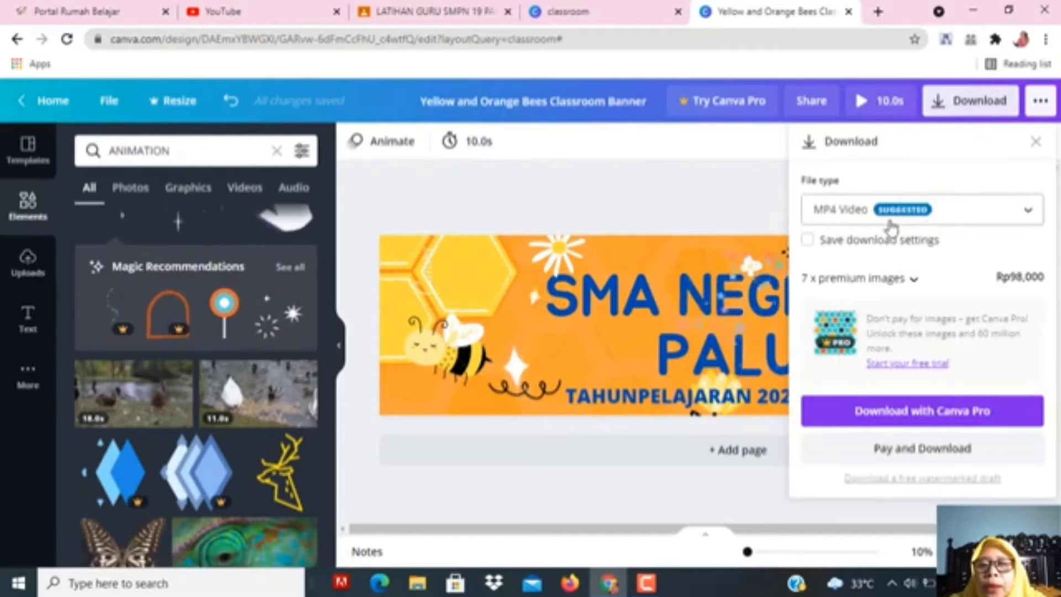
click(1029, 216)
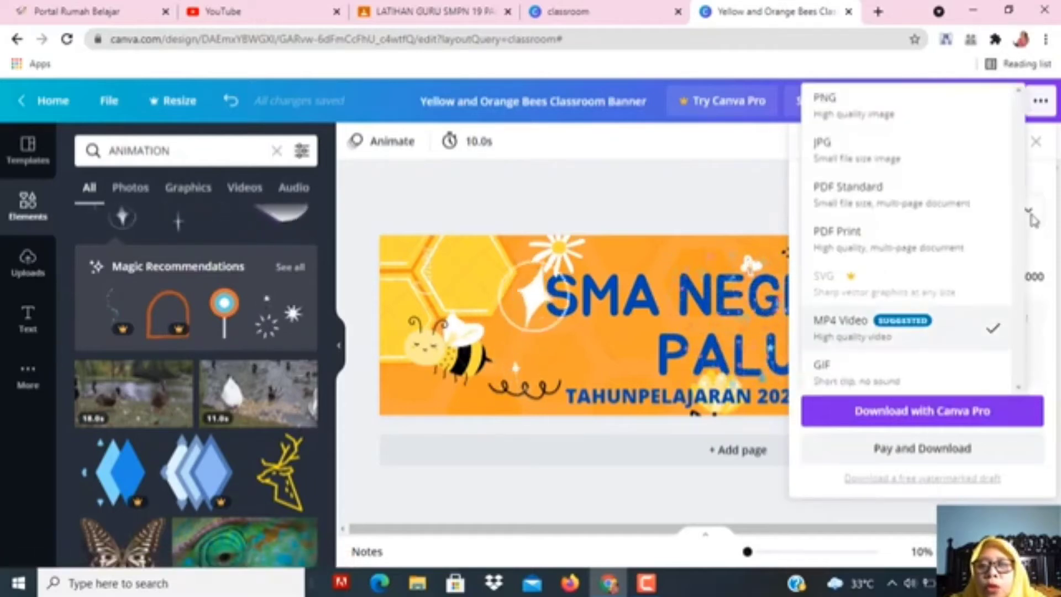
click(838, 378)
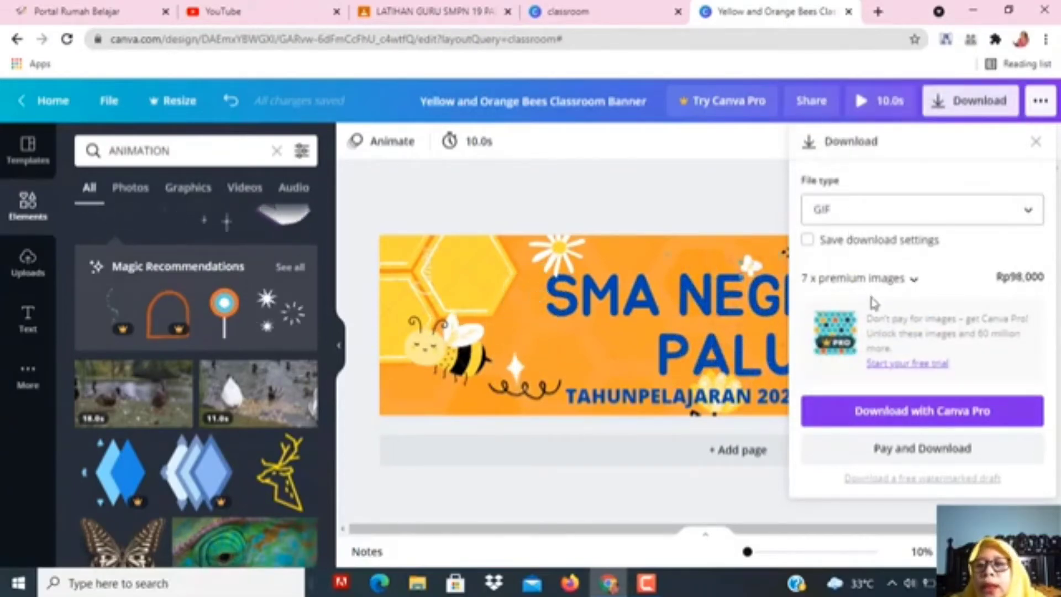
click(908, 418)
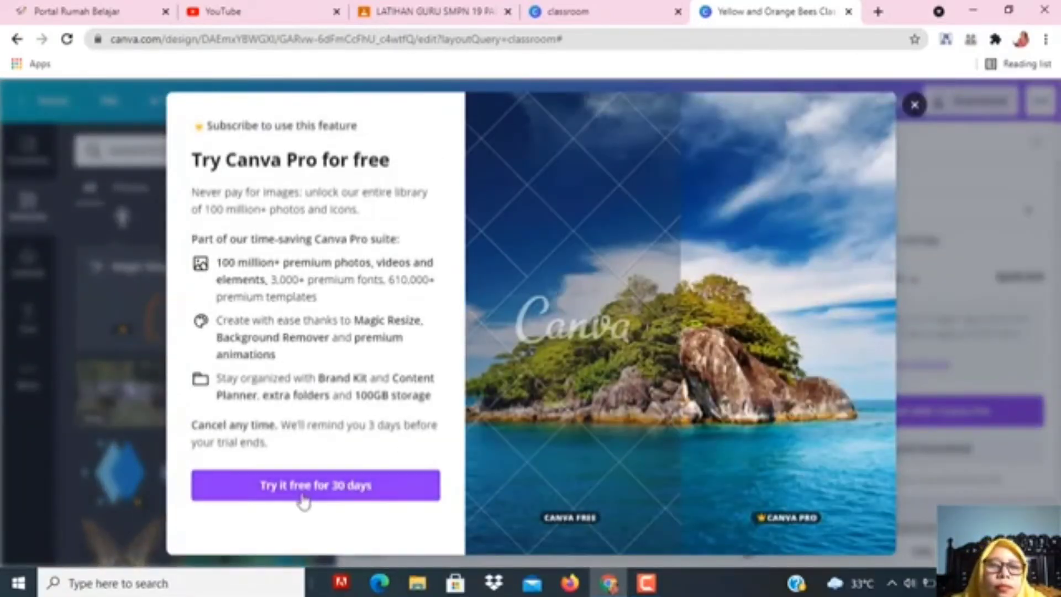
click(316, 487)
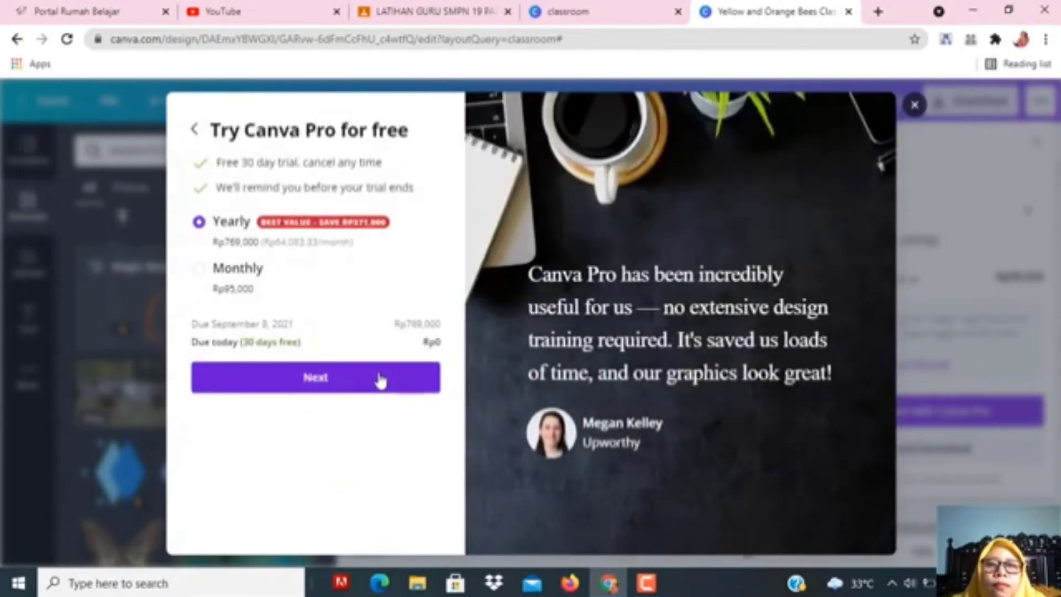
click(915, 106)
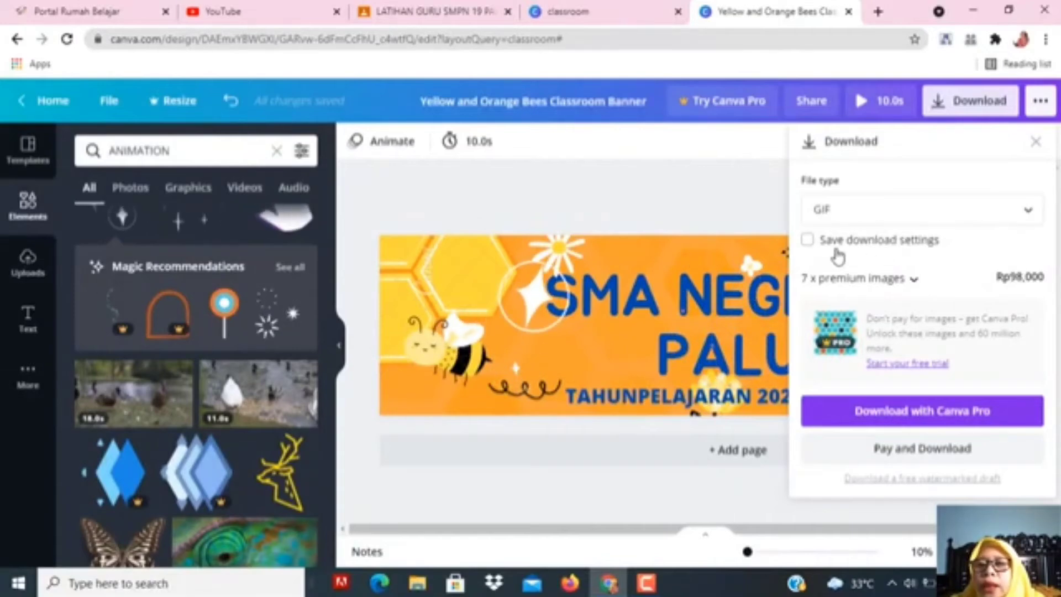
Enable saving of the download settings, open the free trial offer and dismiss it along with the download options.
click(808, 241)
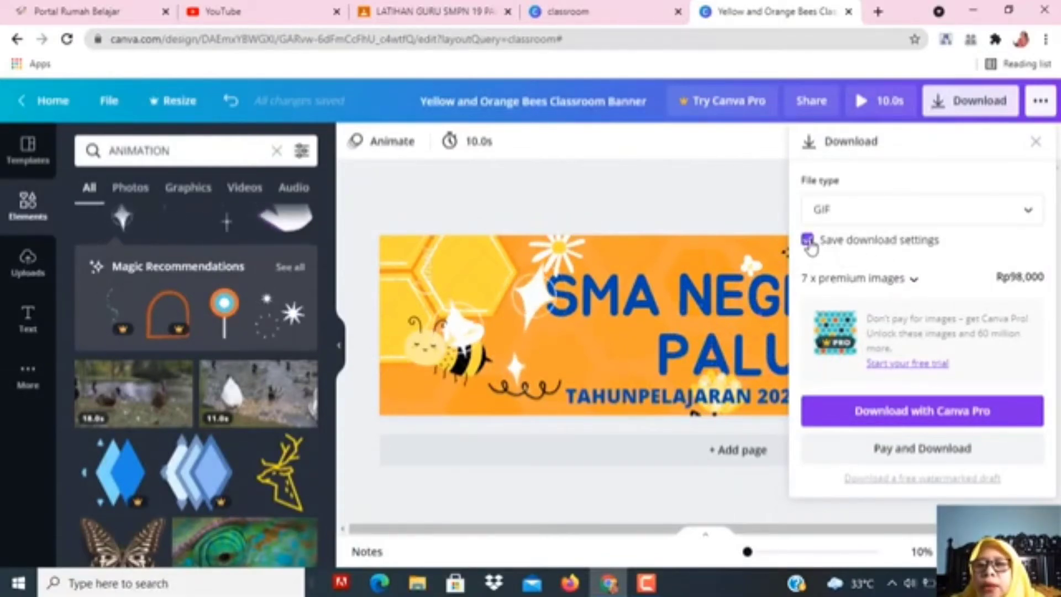
click(930, 365)
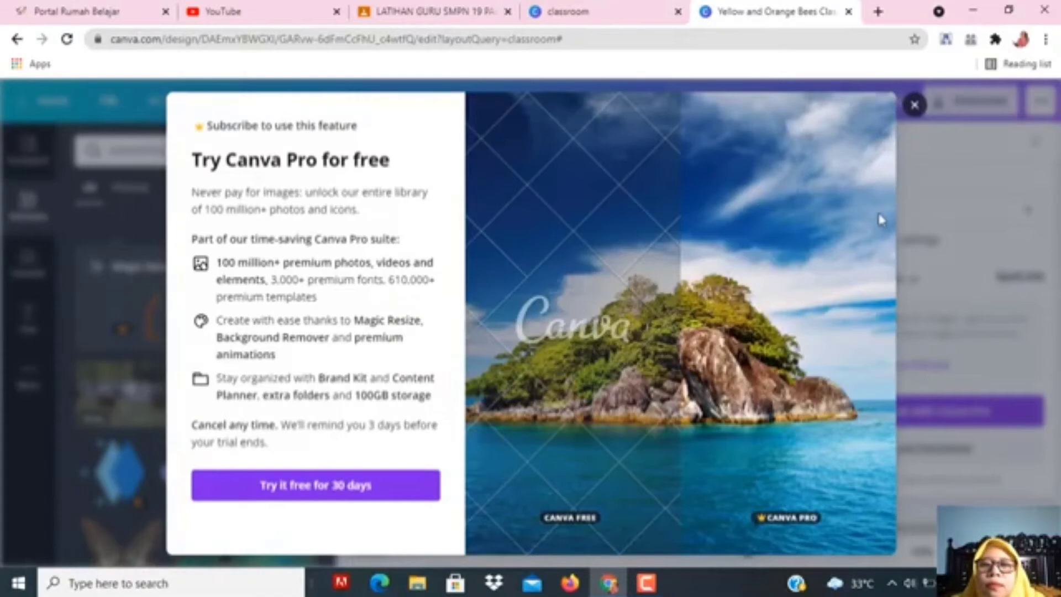
click(915, 106)
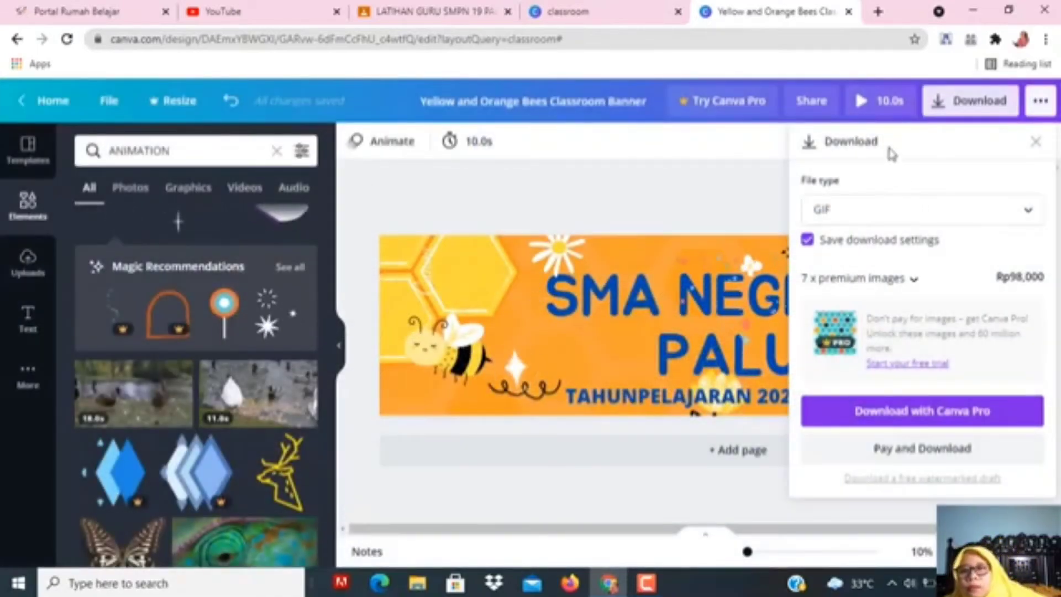
click(1034, 142)
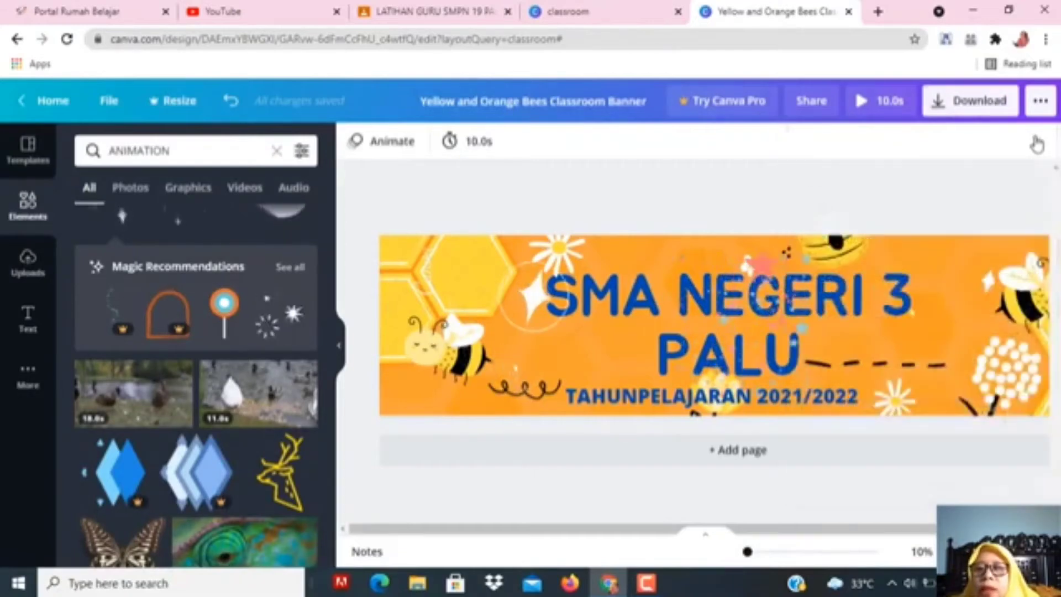
Try to get the GIF download by requesting the yearly Canva Pro free trial without card details, and dismiss the offer.
click(1006, 113)
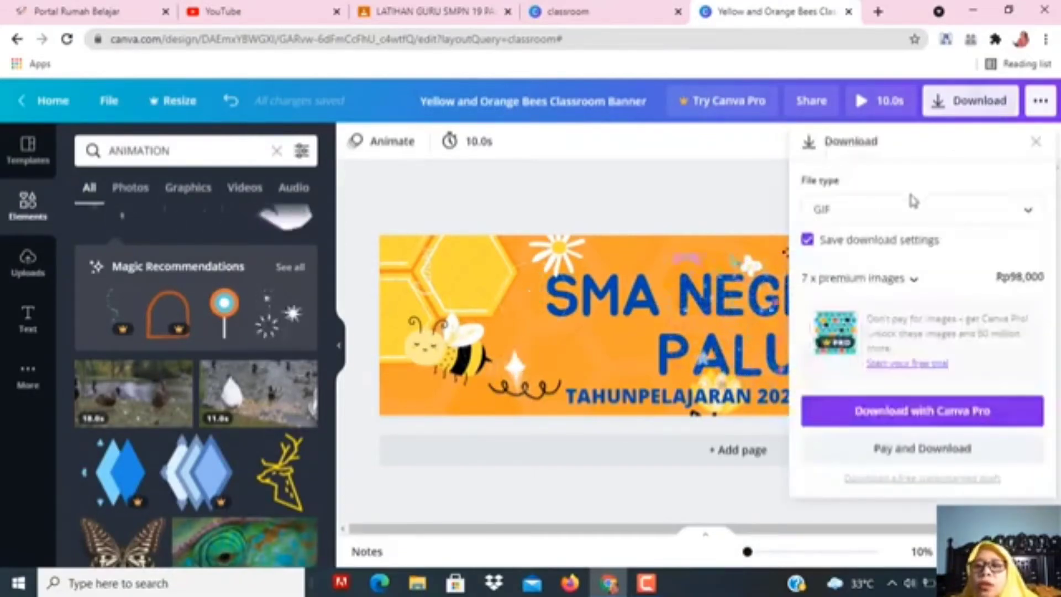
click(865, 221)
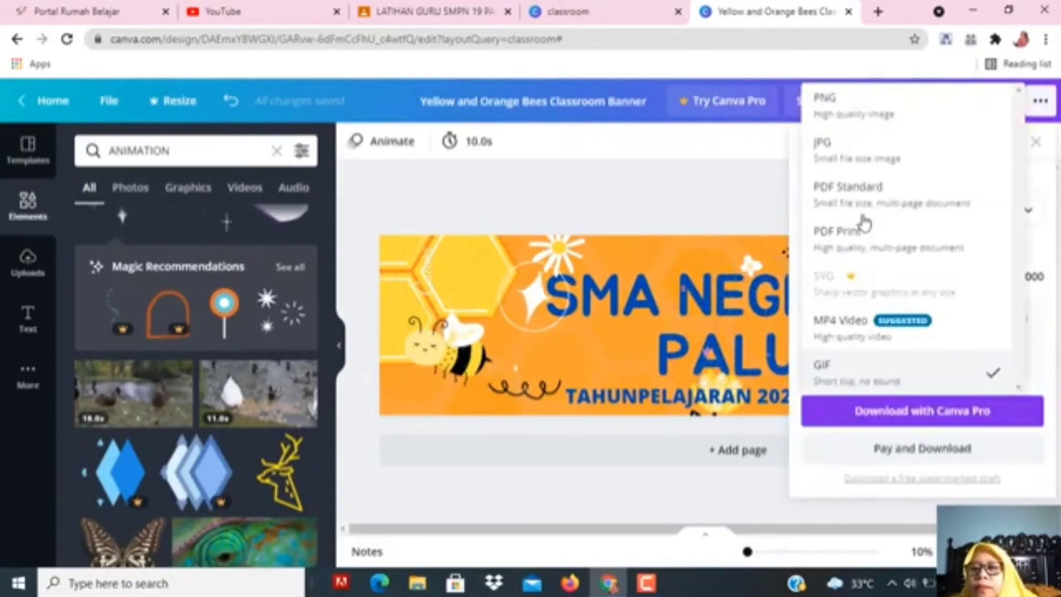
click(829, 378)
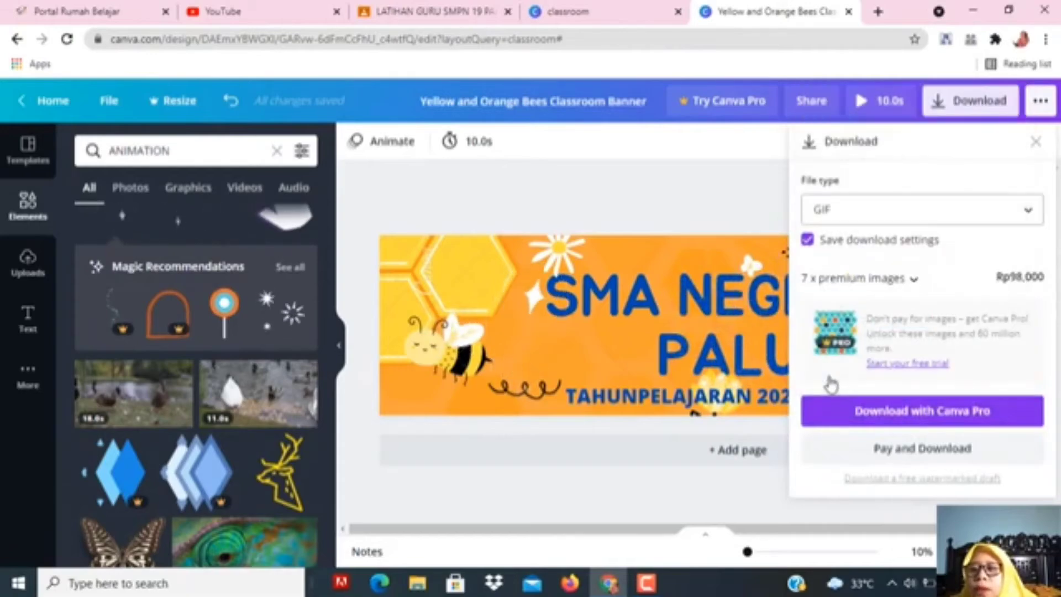
click(853, 424)
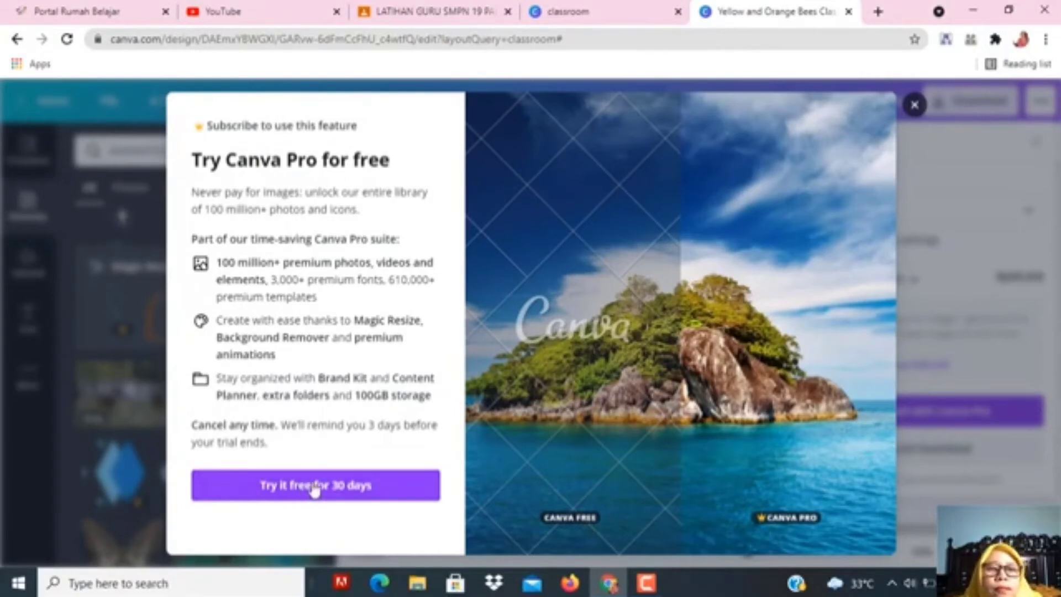
click(351, 492)
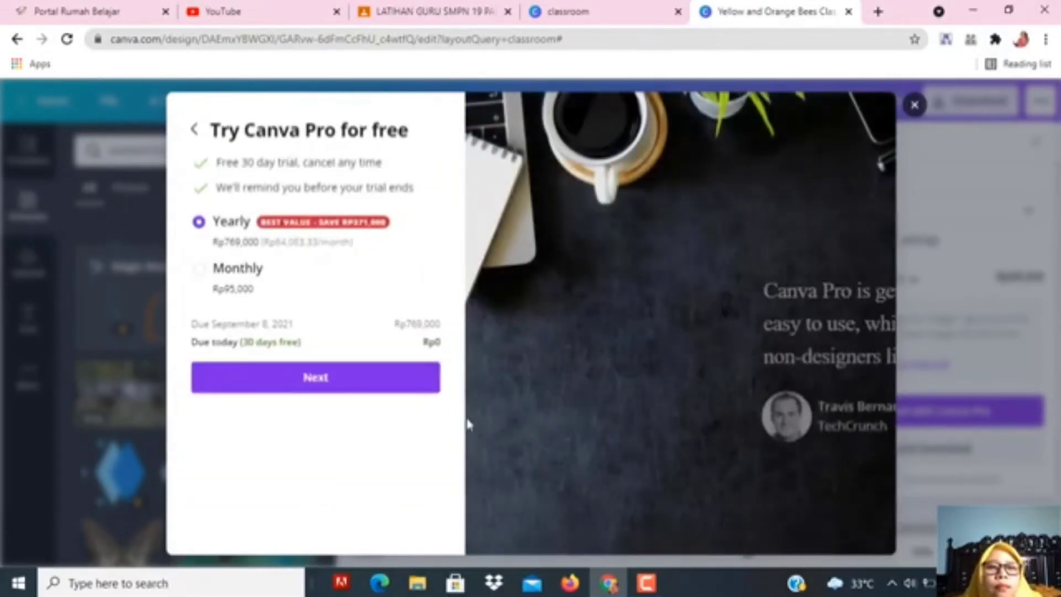
click(349, 381)
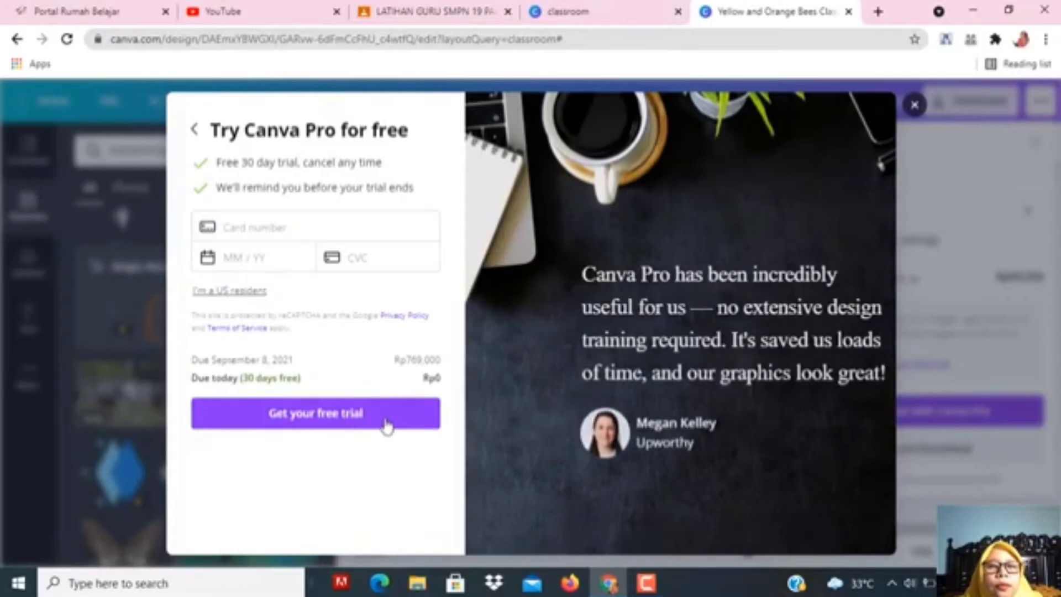
click(386, 424)
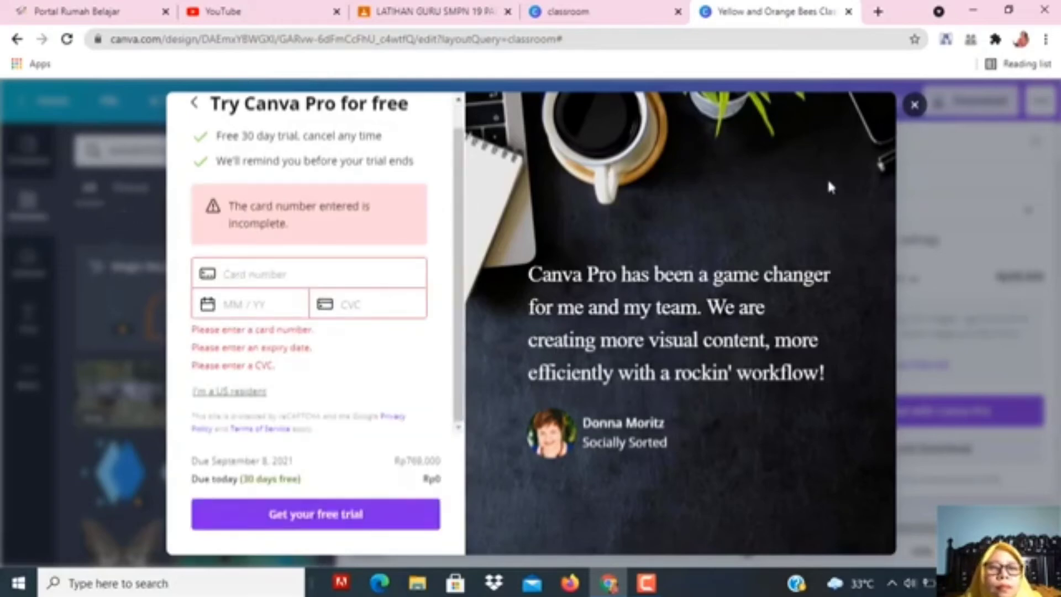
click(915, 106)
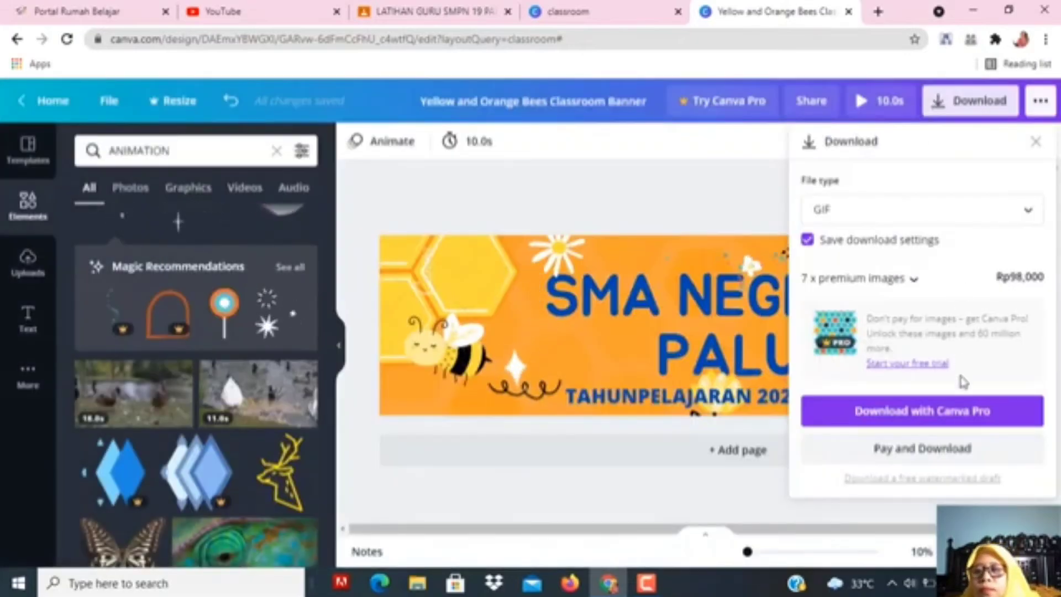
Disable saving of the download settings, retry the Canva Pro download, and expand the premium images list before leaving the download options.
click(807, 240)
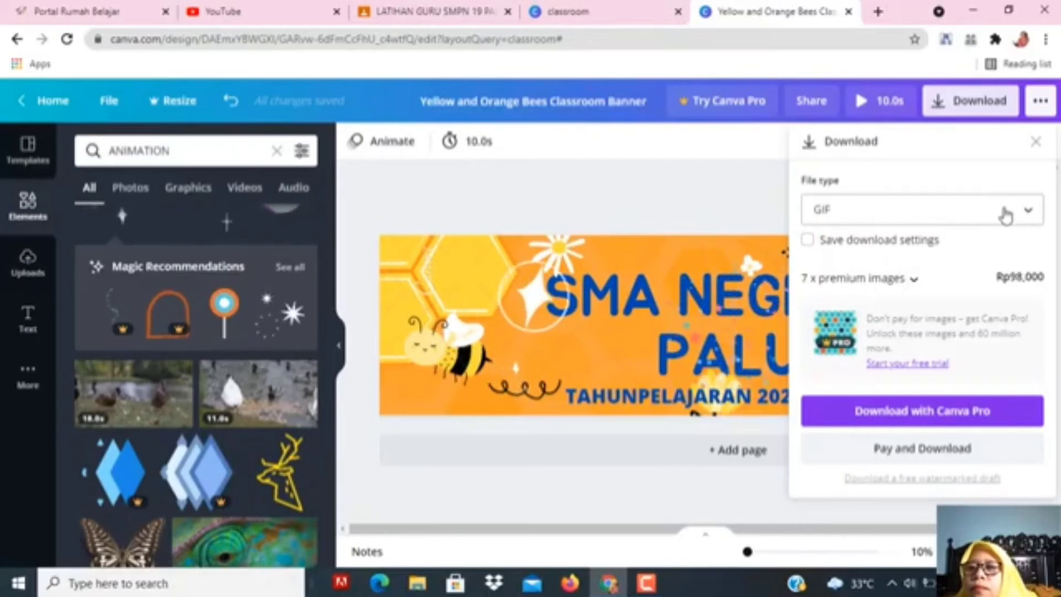
click(926, 419)
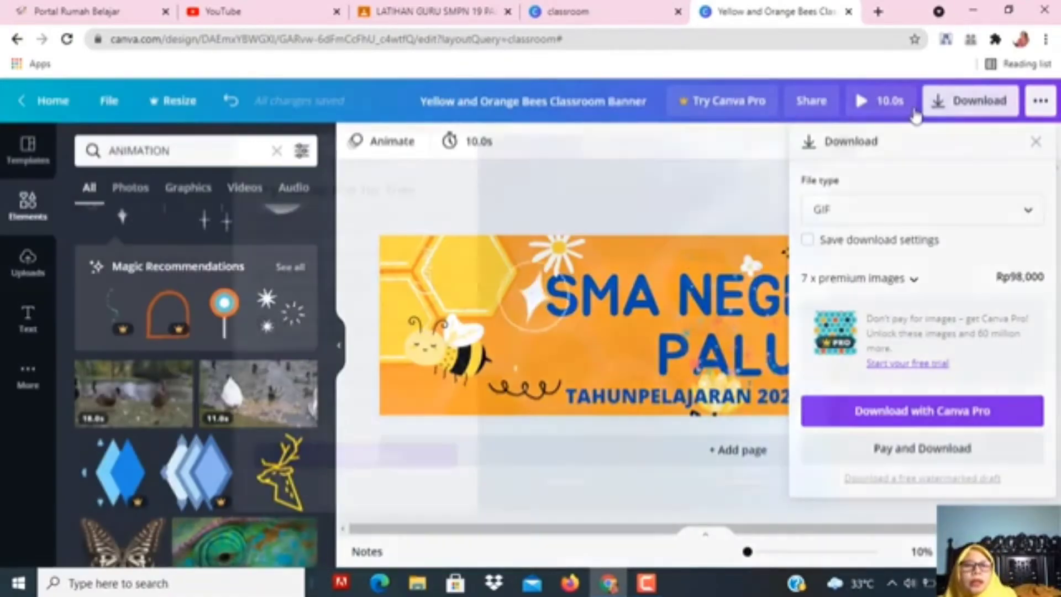
click(915, 105)
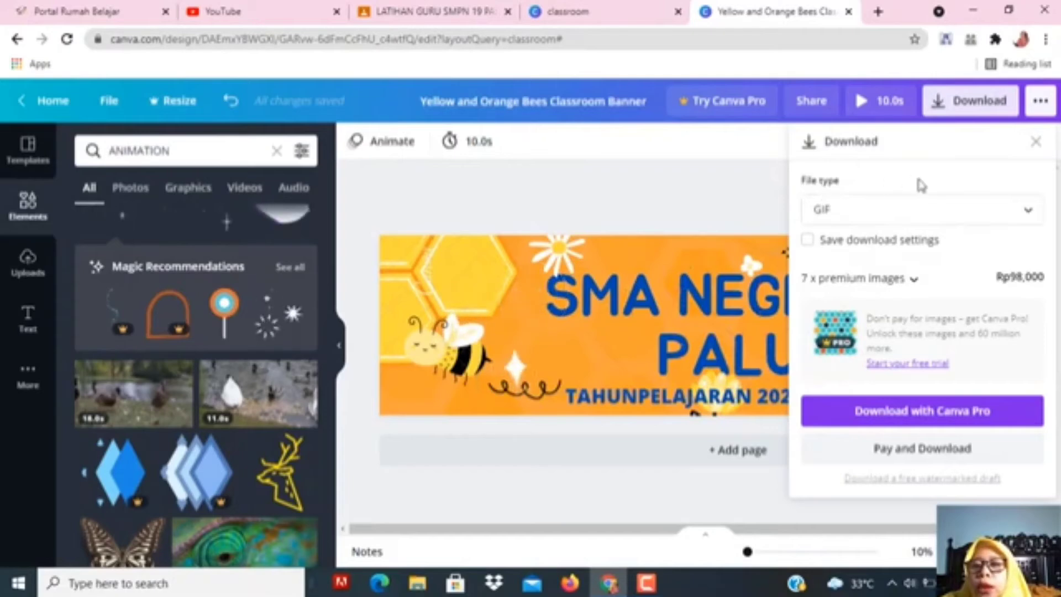
click(912, 282)
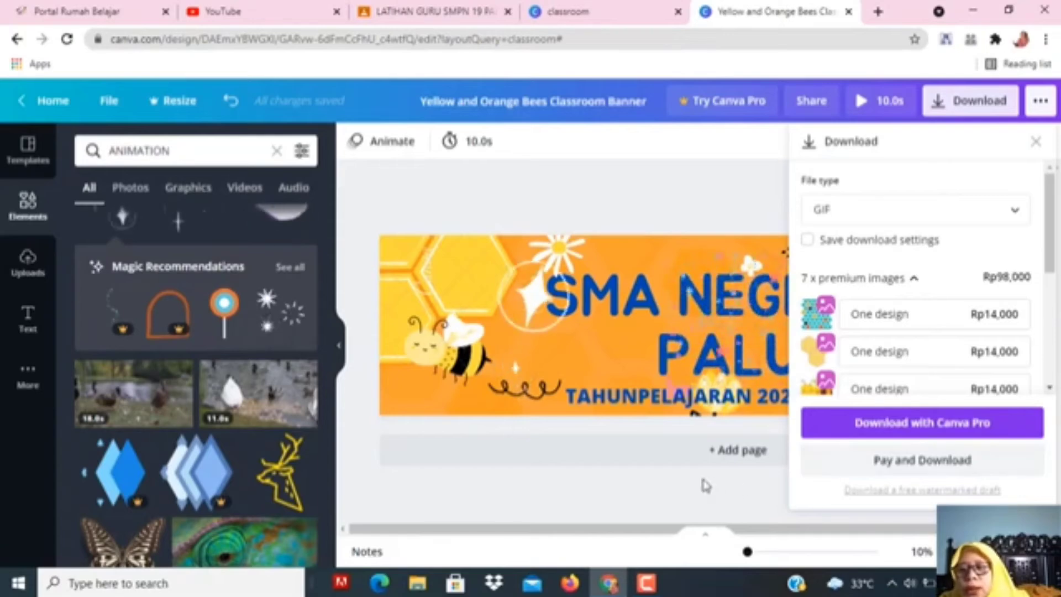
click(706, 487)
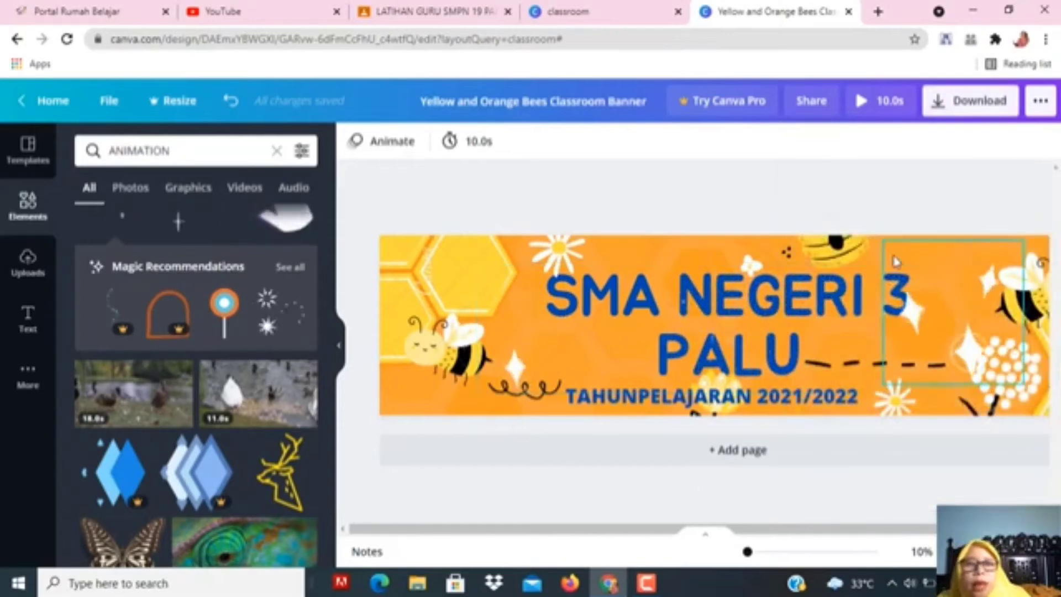
Download free watermarked drafts of the banner, one as an MP4 video and one as a GIF.
click(979, 101)
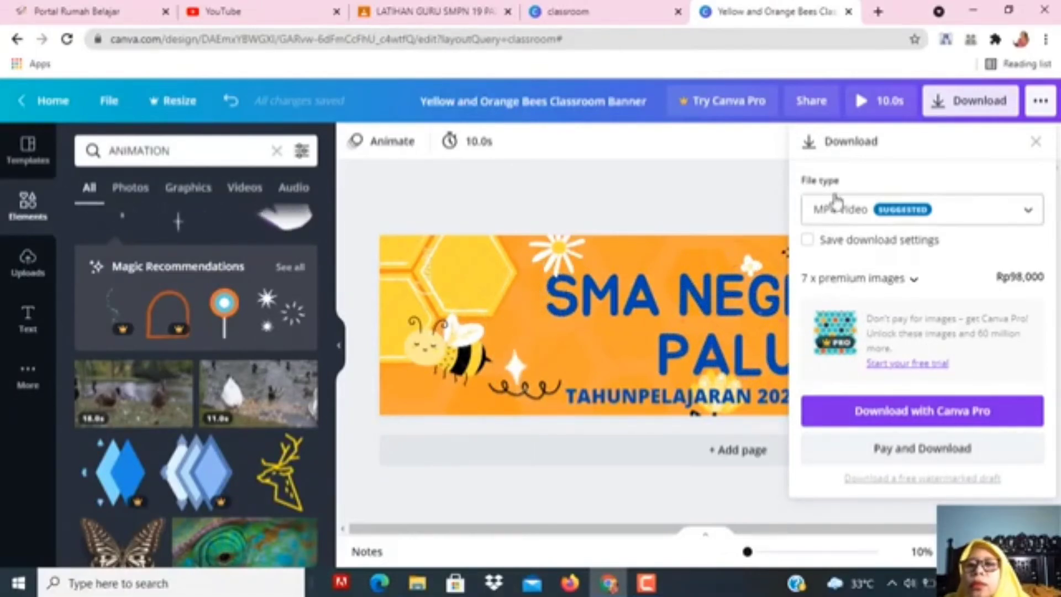
click(885, 479)
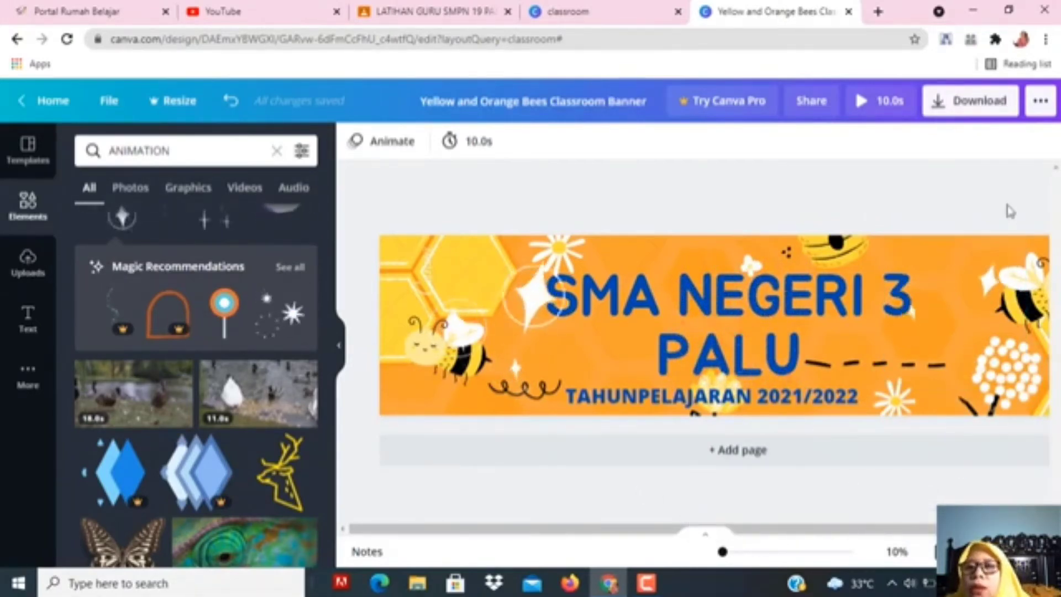
click(972, 102)
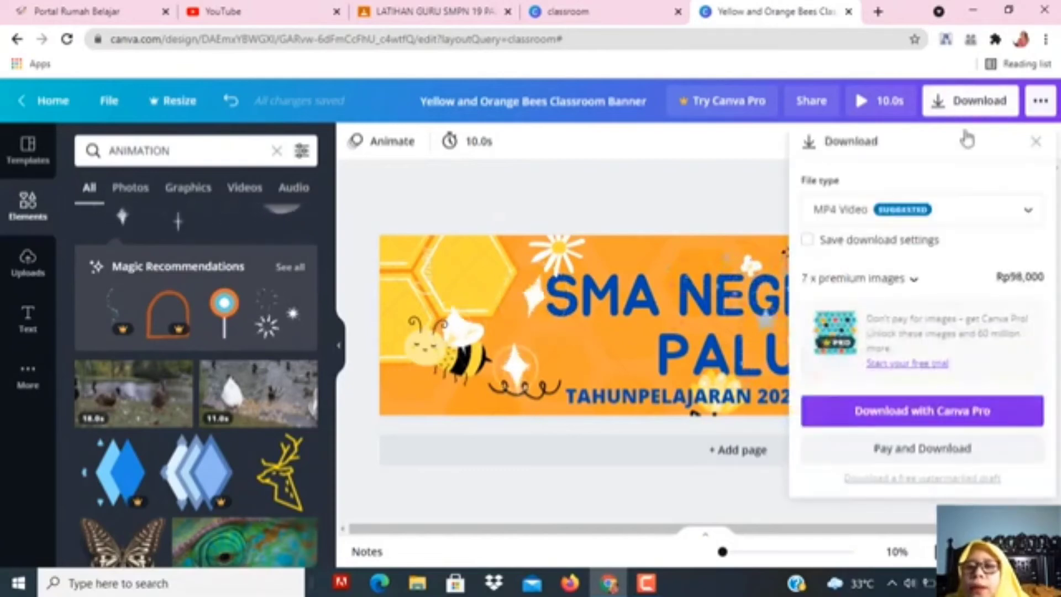
click(967, 217)
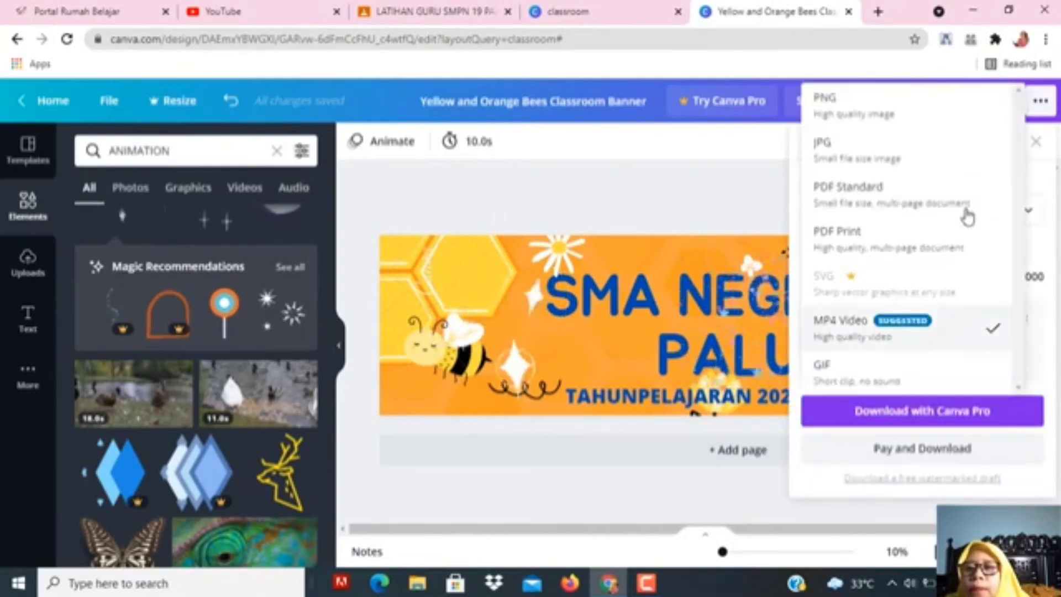
click(849, 381)
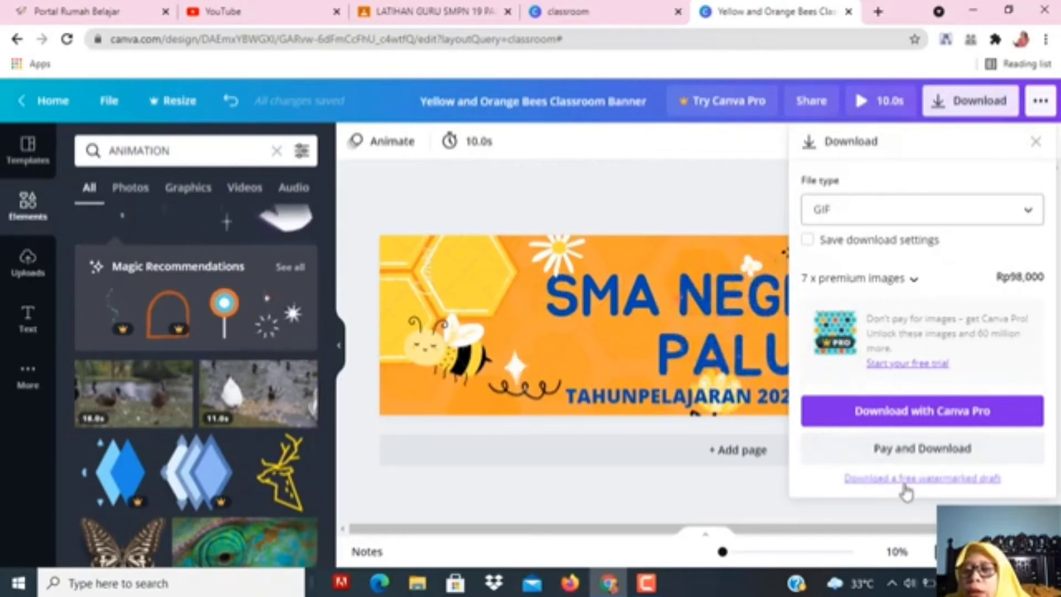
click(871, 478)
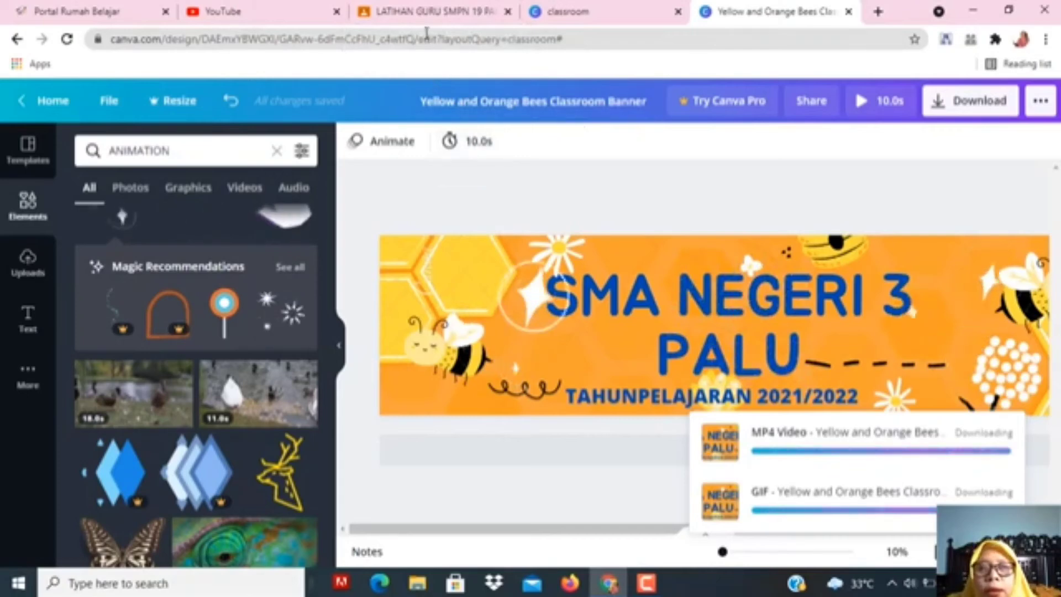
Check the GIF download in Canva, and open the header photo upload of the LATIHAN GURU SMPN 19 PALU class in Google Classroom.
click(417, 17)
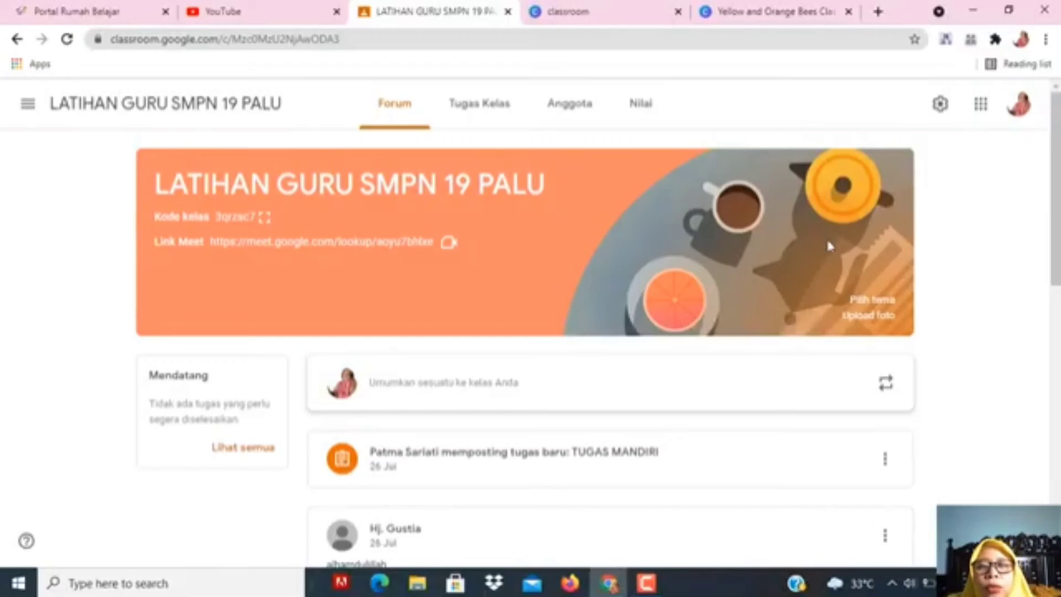
click(752, 11)
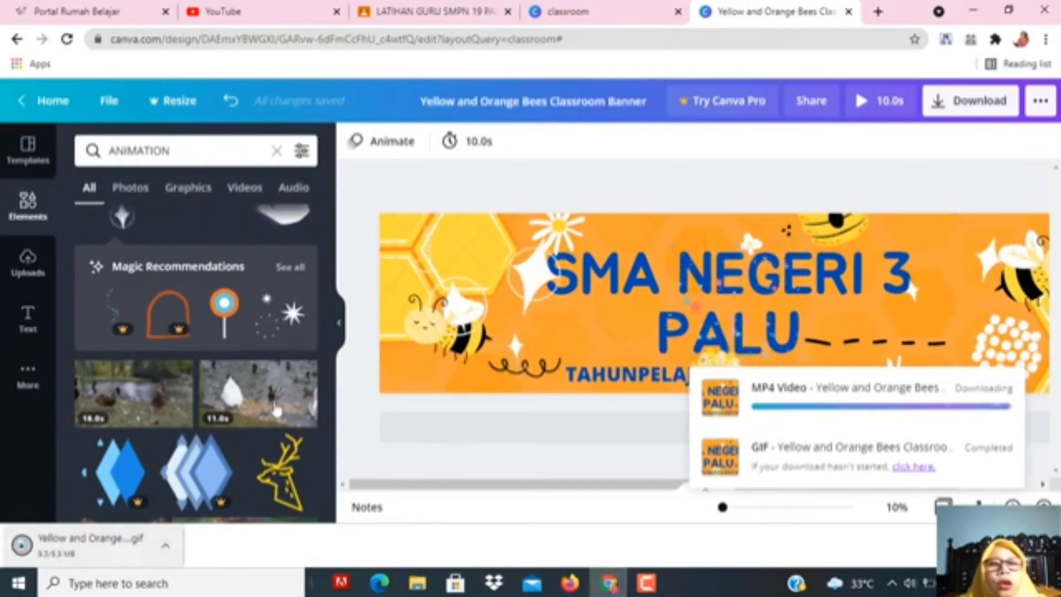
click(446, 14)
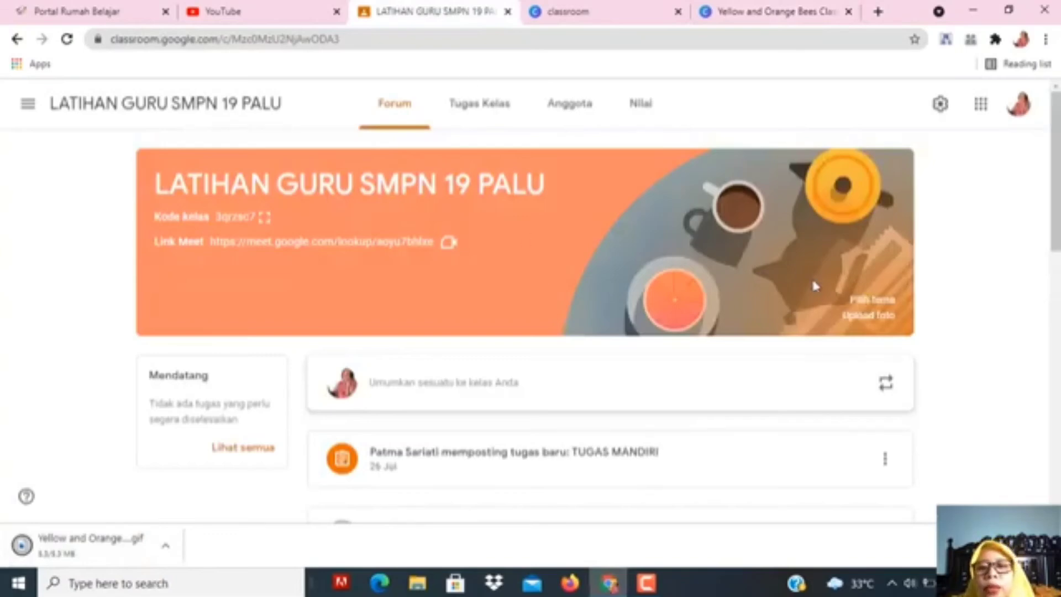
click(867, 315)
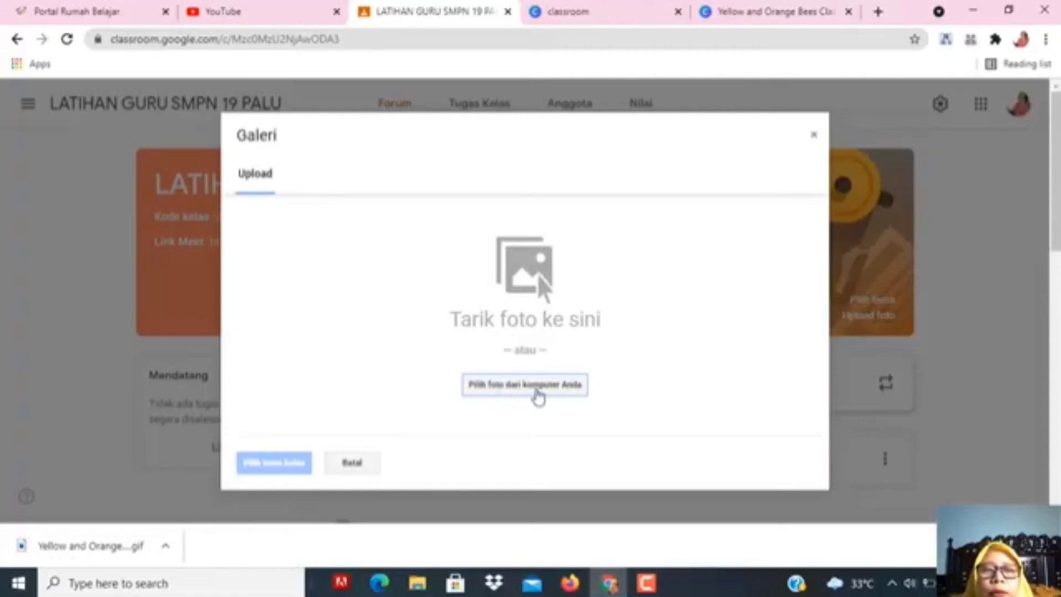
Upload Yellow and Orange Bees Classroom Banner.gif from the Downloads folder and apply it uncropped as the class theme.
click(537, 396)
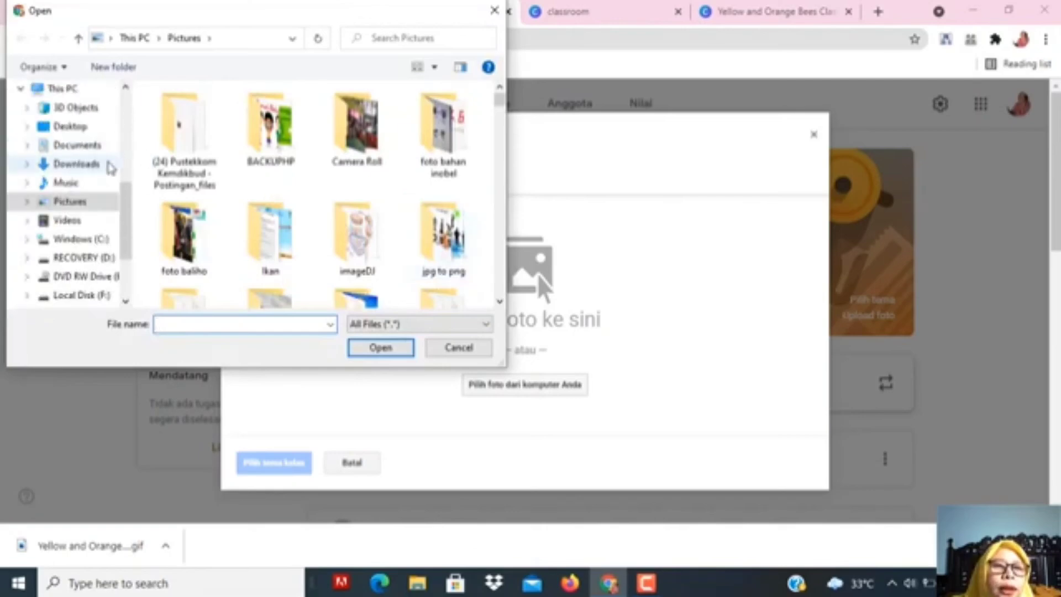
drag(130, 193, 142, 72)
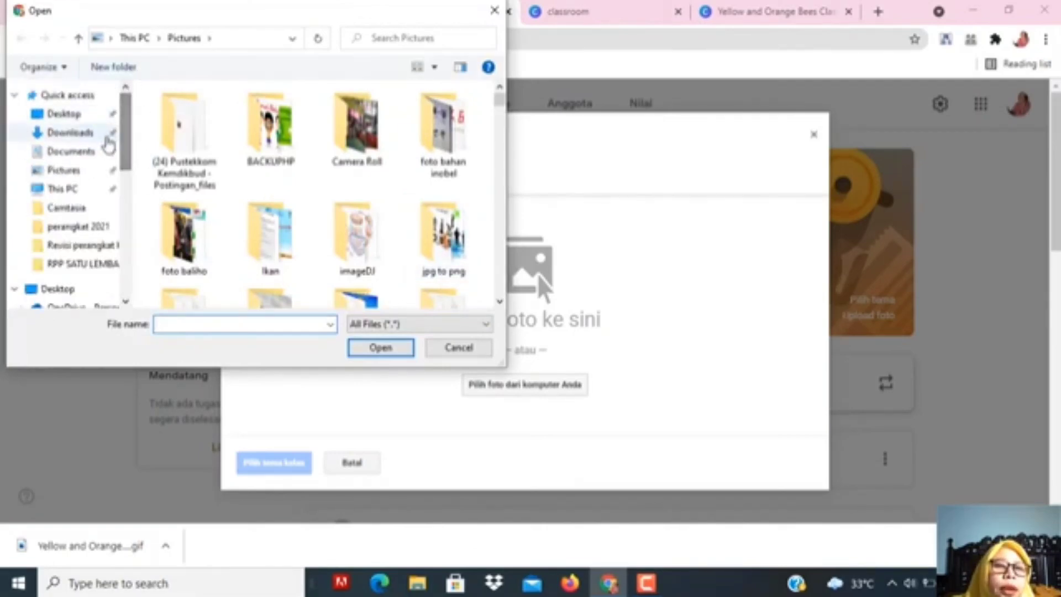
click(90, 142)
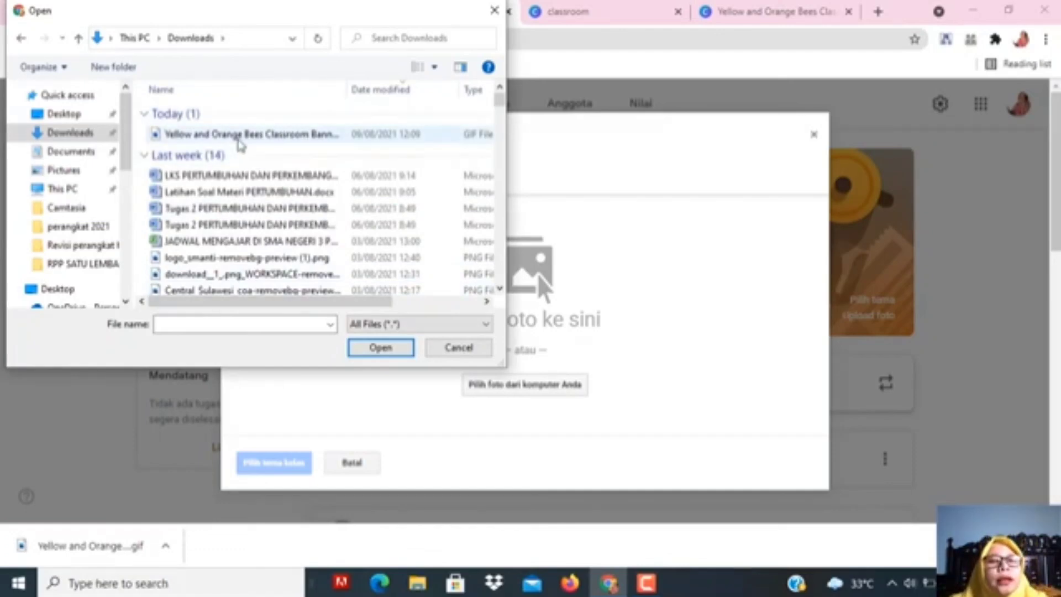
click(239, 138)
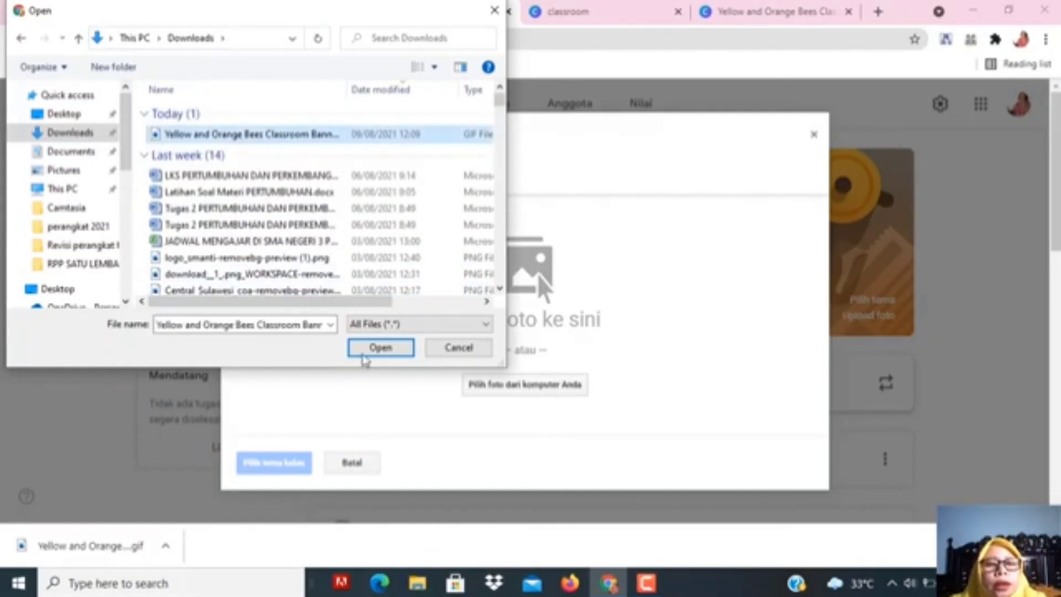
click(367, 351)
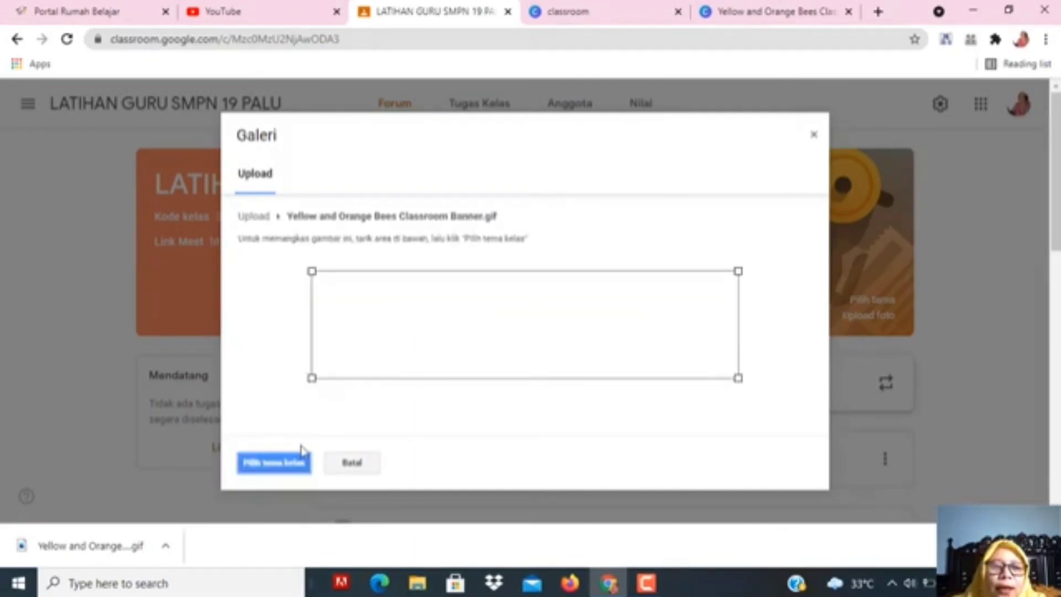
click(273, 469)
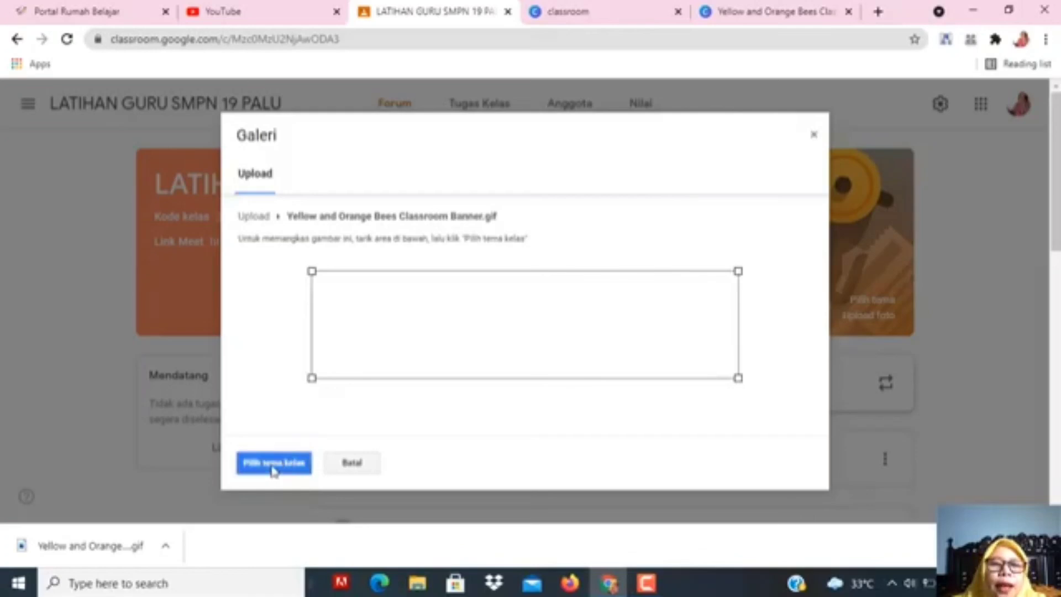